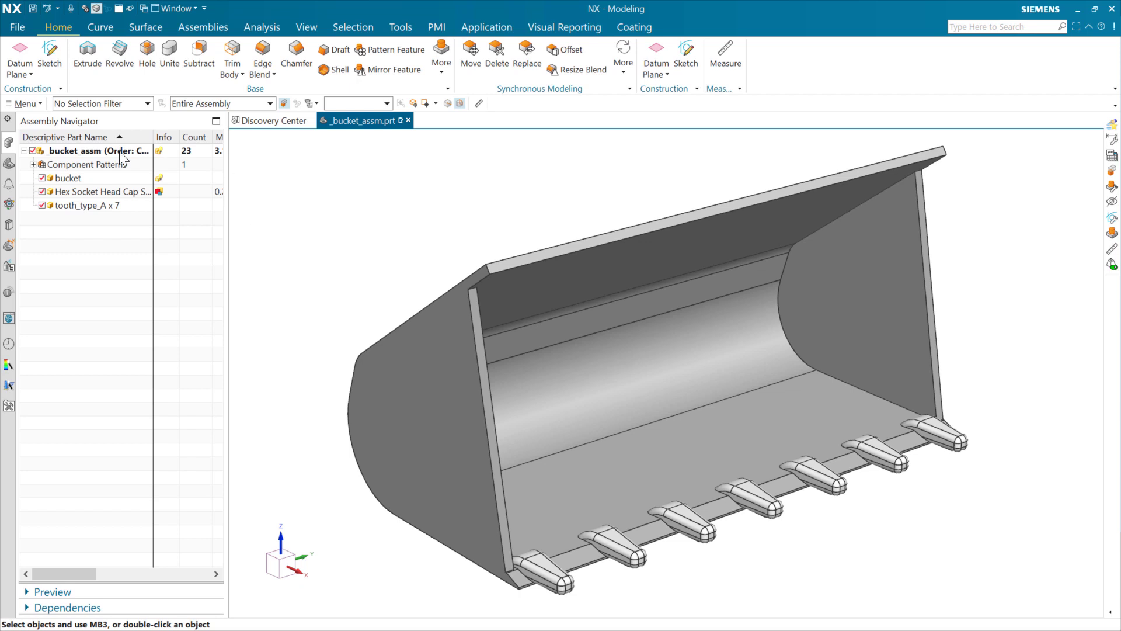
# Examine the _bucket_assm structure, its tooth components, and the screws on the bucket's underside.
pyautogui.rightClick(107, 154)
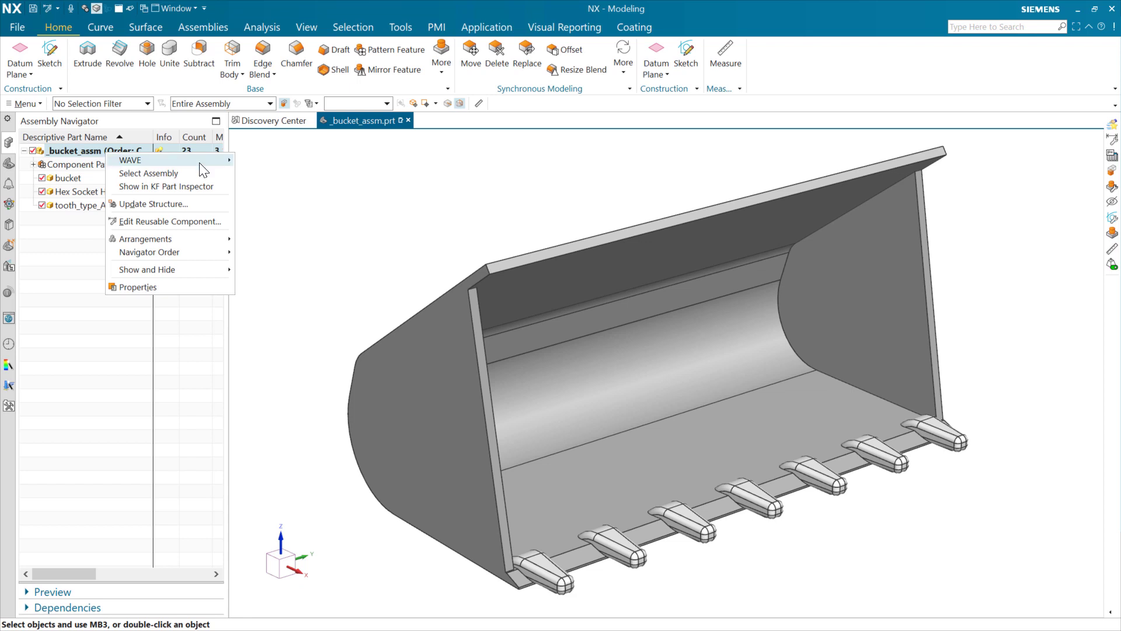
pyautogui.click(299, 180)
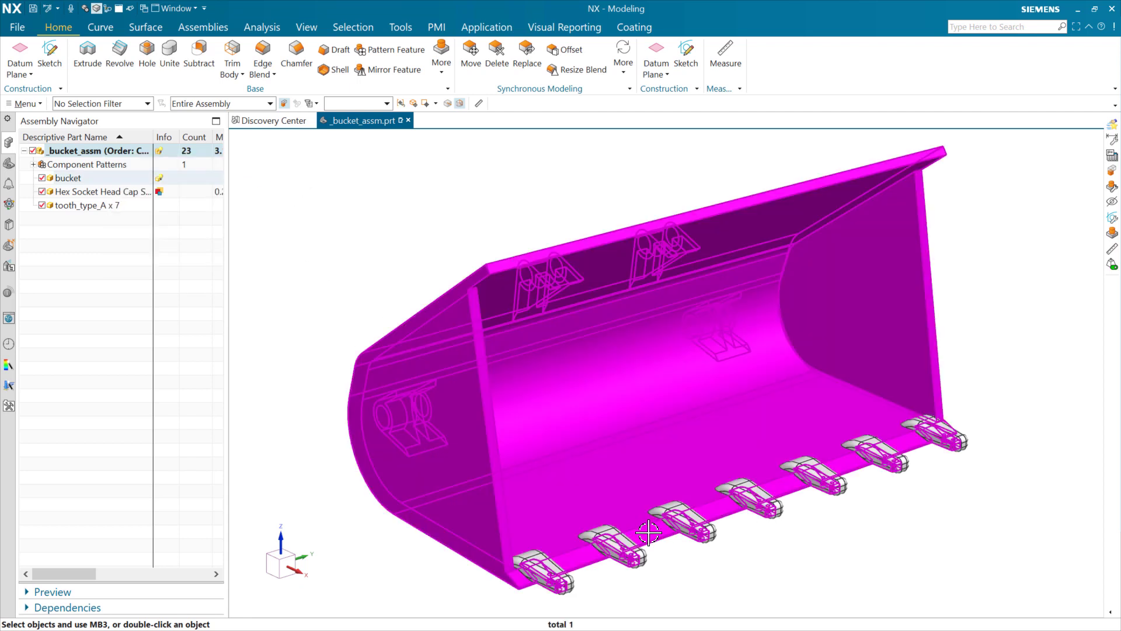
pyautogui.click(73, 207)
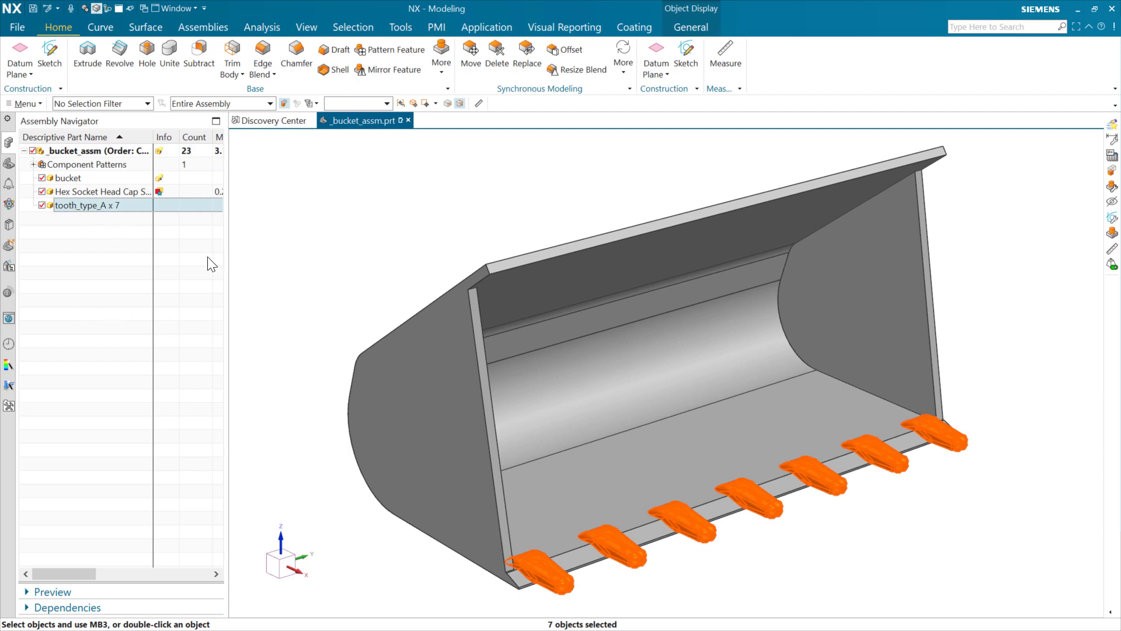
pyautogui.press('Escape')
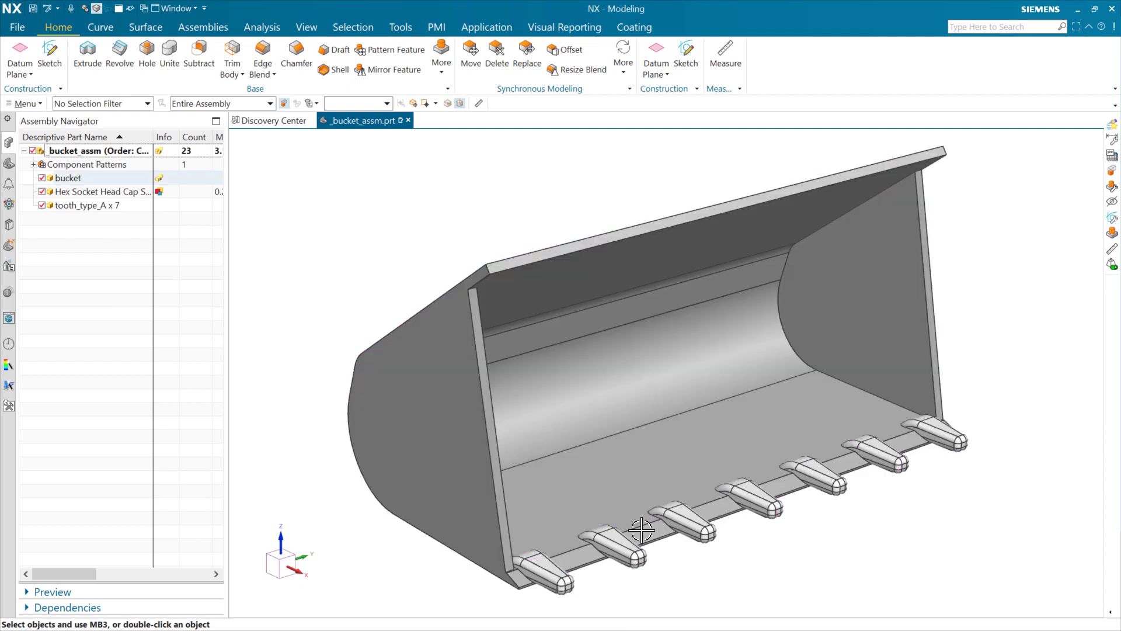
pyautogui.moveTo(703, 568); pyautogui.dragTo(667, 514, button='middle')
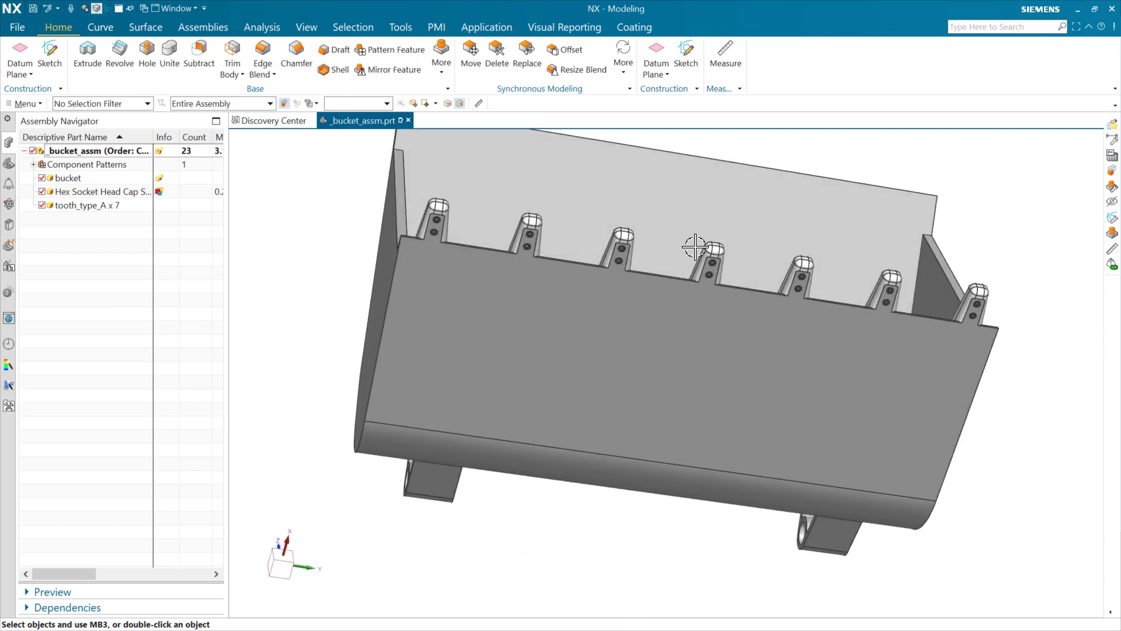
pyautogui.scroll(5, 695, 246)
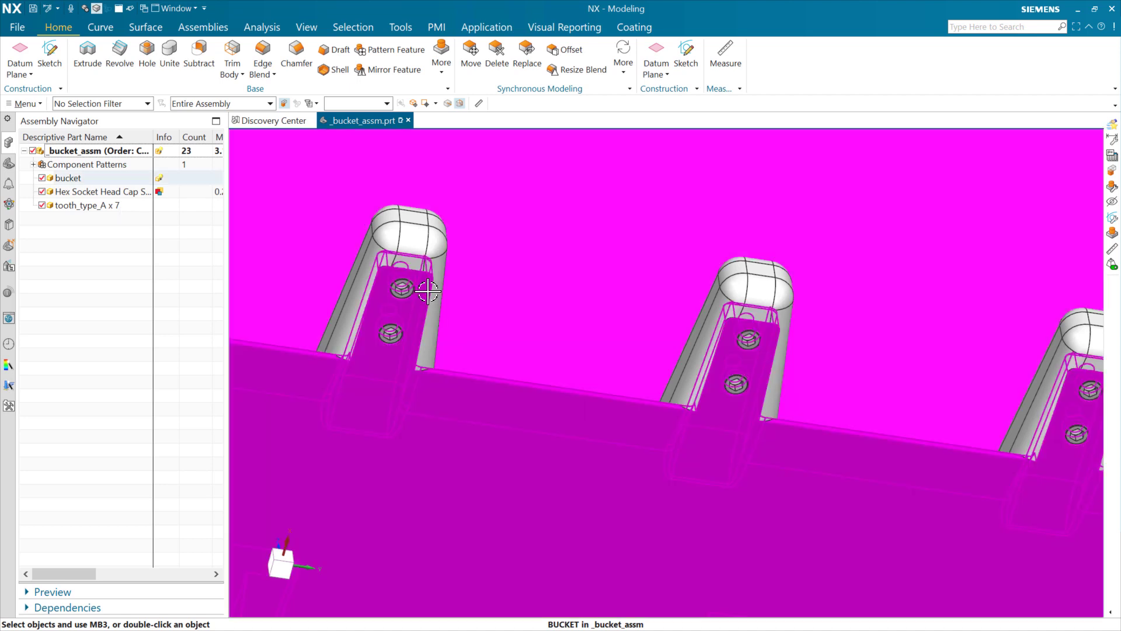
pyautogui.hotkey('ctrl', 'f')
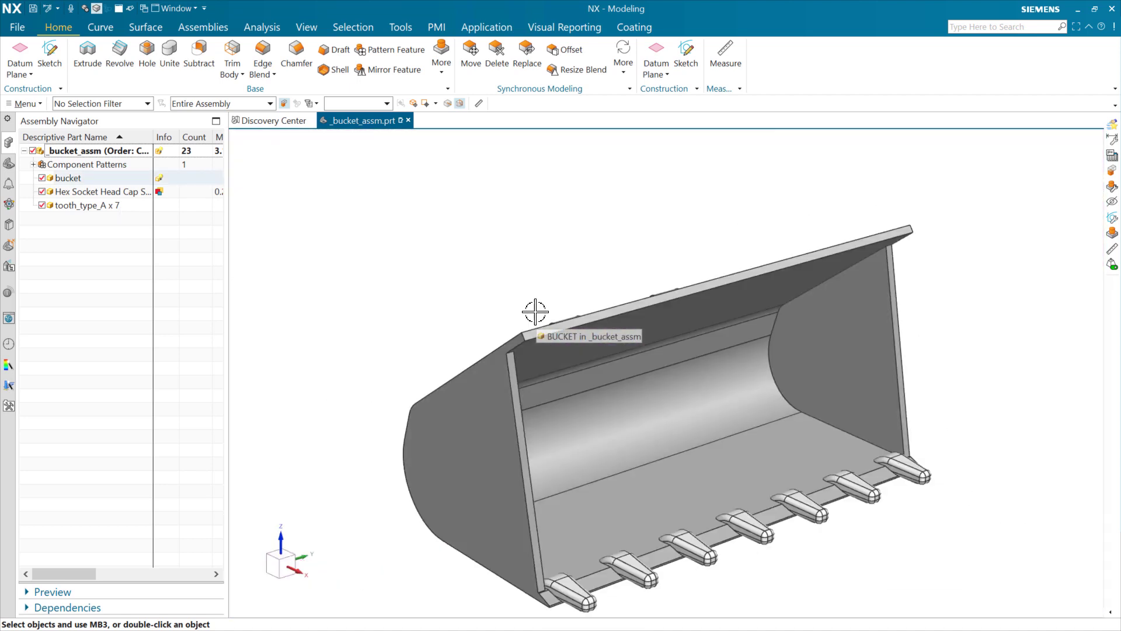
pyautogui.moveTo(424, 306)
pyautogui.mouseDown(button='middle')
pyautogui.moveTo(518, 313)
pyautogui.moveTo(416, 319)
pyautogui.mouseUp(button='middle')
pyautogui.scroll(1, 553, 327)
pyautogui.keyDown('shift'); pyautogui.moveTo(590, 359); pyautogui.dragTo(572, 289, button='middle'); pyautogui.keyUp('shift')
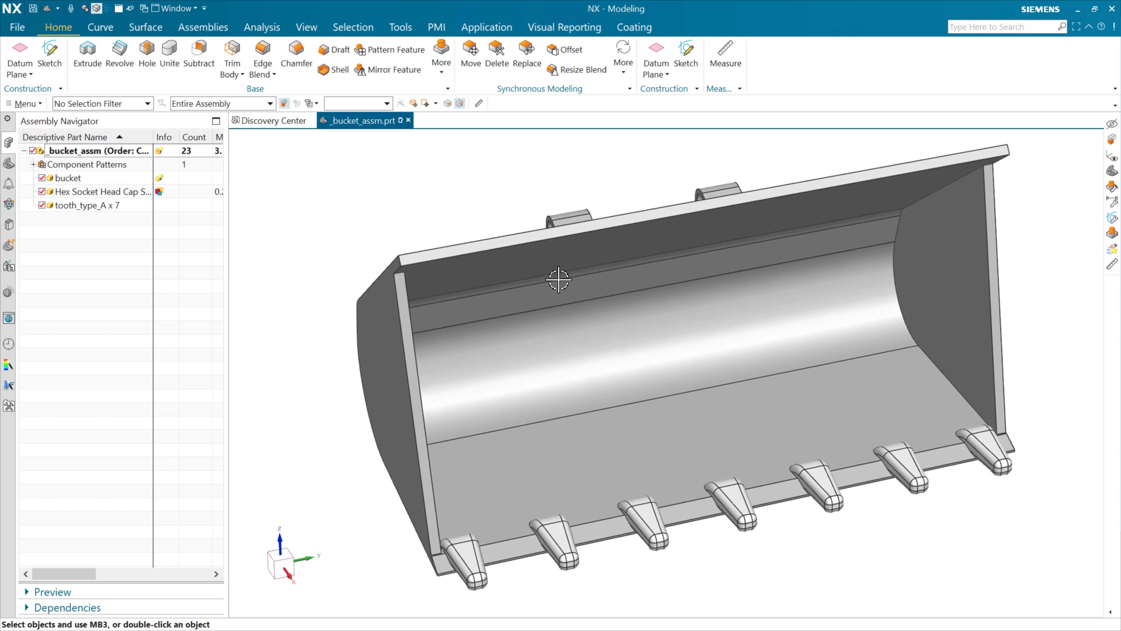
# Edit the End Loader Bucket Assembly template of _bucket_assm and set its teeth option to Wide Flat Teeth (B).
pyautogui.rightClick(127, 153)
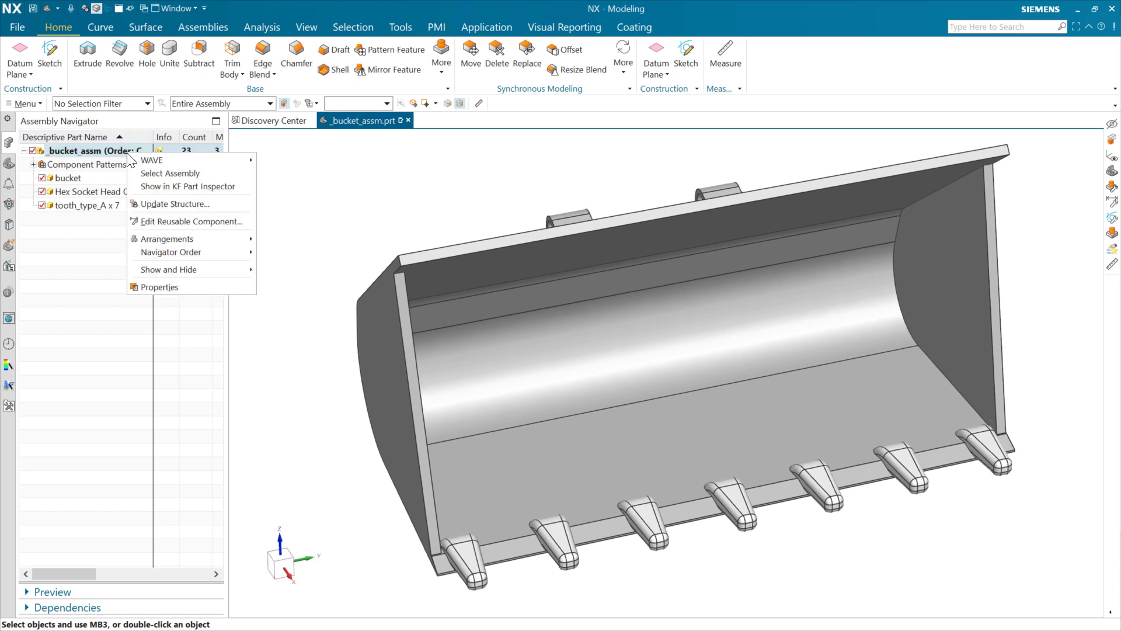
pyautogui.click(194, 221)
pyautogui.doubleClick(146, 190)
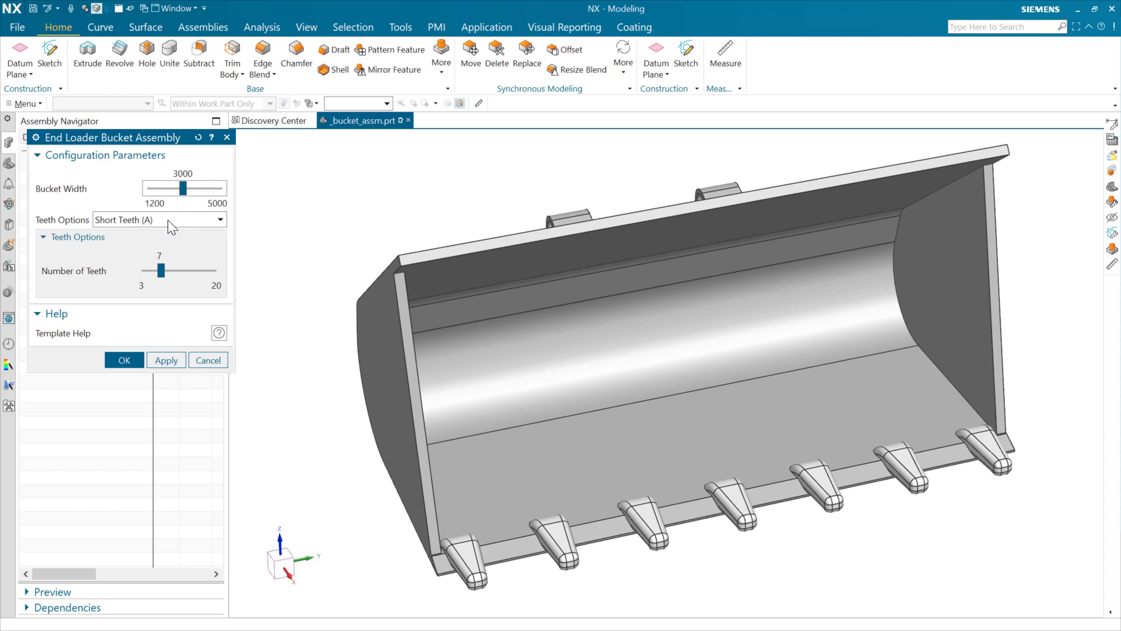
pyautogui.click(167, 220)
pyautogui.click(179, 262)
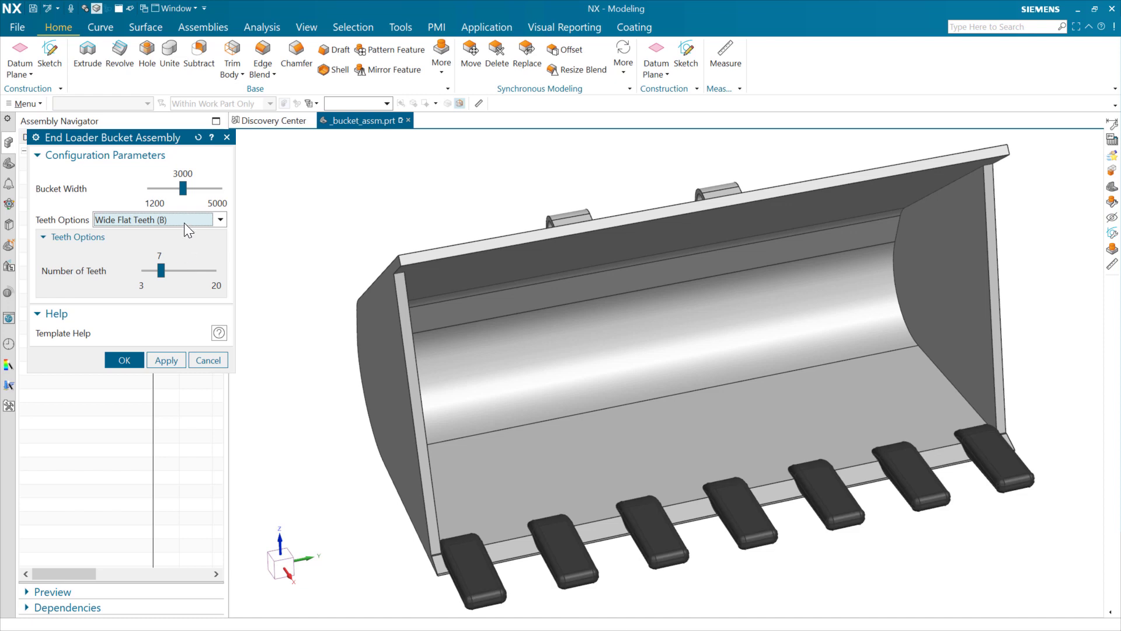
# Hide the second wide flat tooth from the near end of the bucket's edge.
pyautogui.hotkey('ctrl', 'b')
pyautogui.click(558, 552)
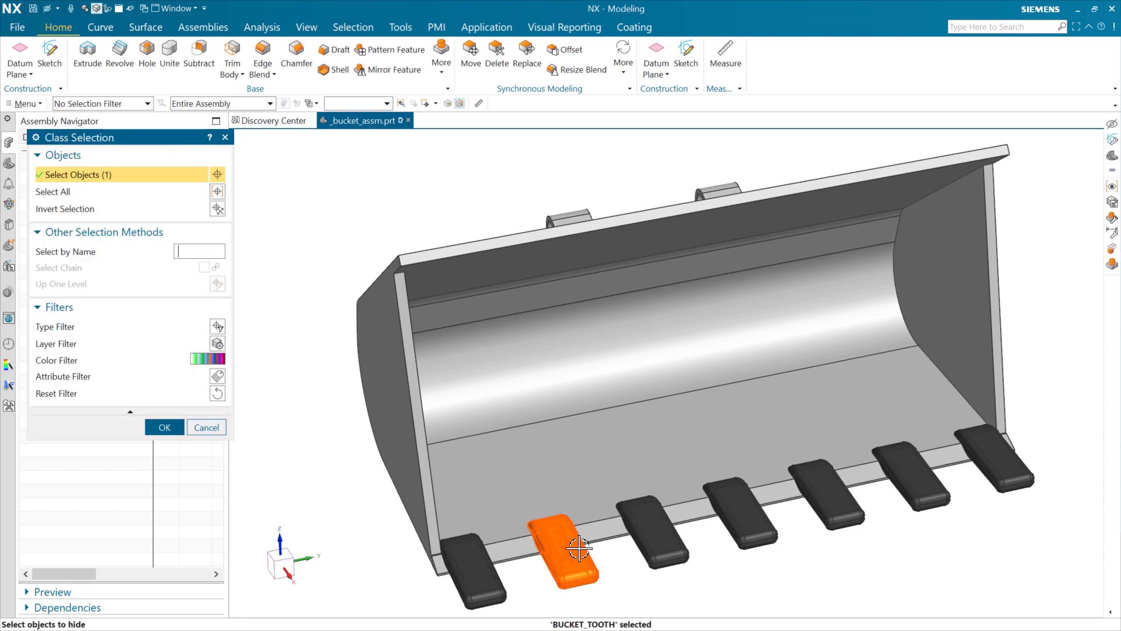
pyautogui.middleClick(561, 555)
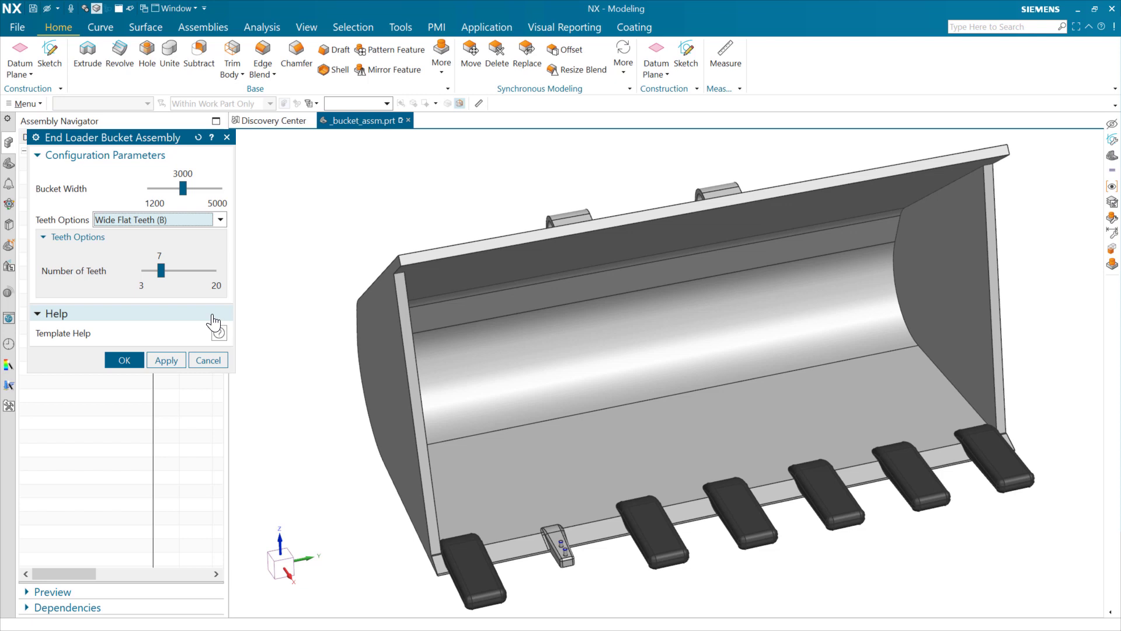
# Try the Long Teeth (C) option on the bucket, followed by Custom Fork Teeth (D).
pyautogui.click(184, 224)
pyautogui.click(176, 269)
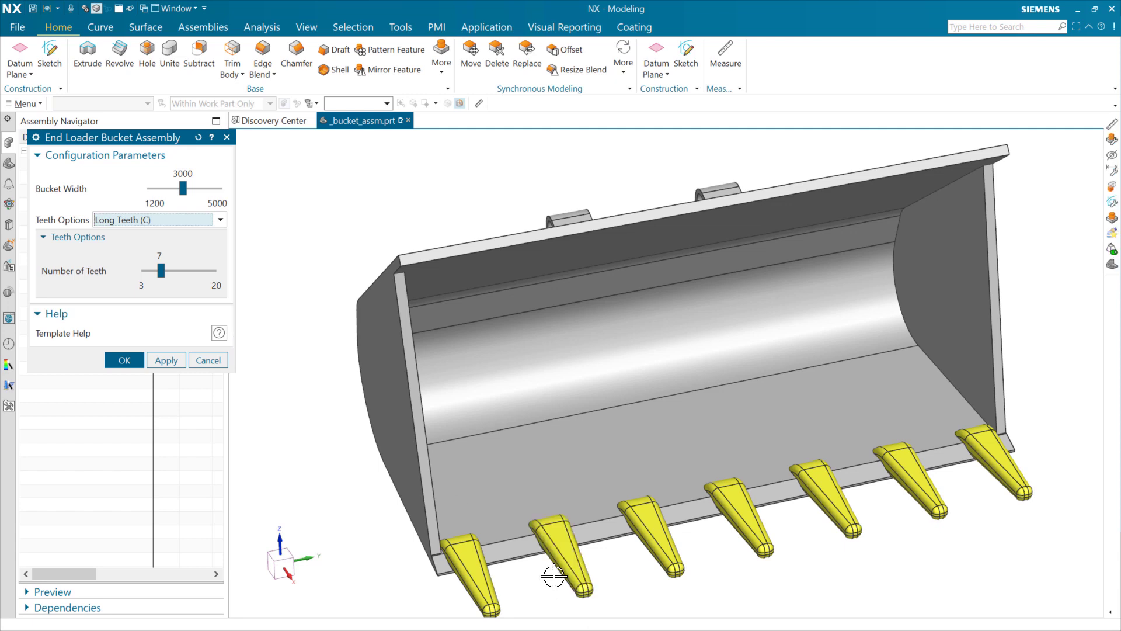
pyautogui.click(216, 222)
pyautogui.click(171, 289)
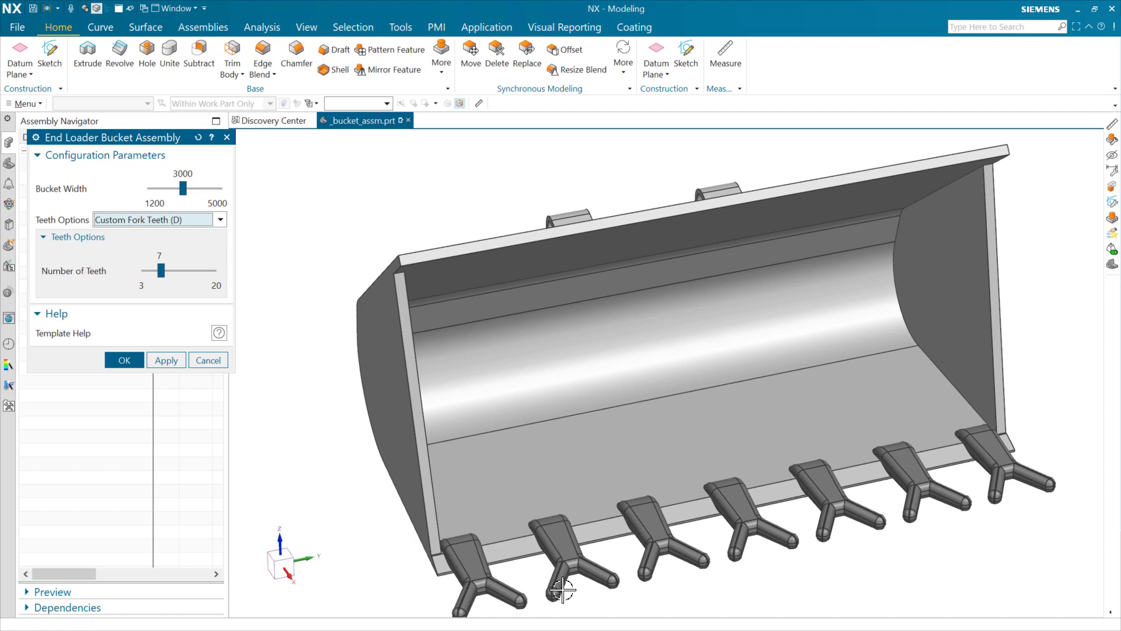
# Set the teeth option to Short Teeth (A) with 12 teeth and apply the configuration to the bucket.
pyautogui.click(191, 218)
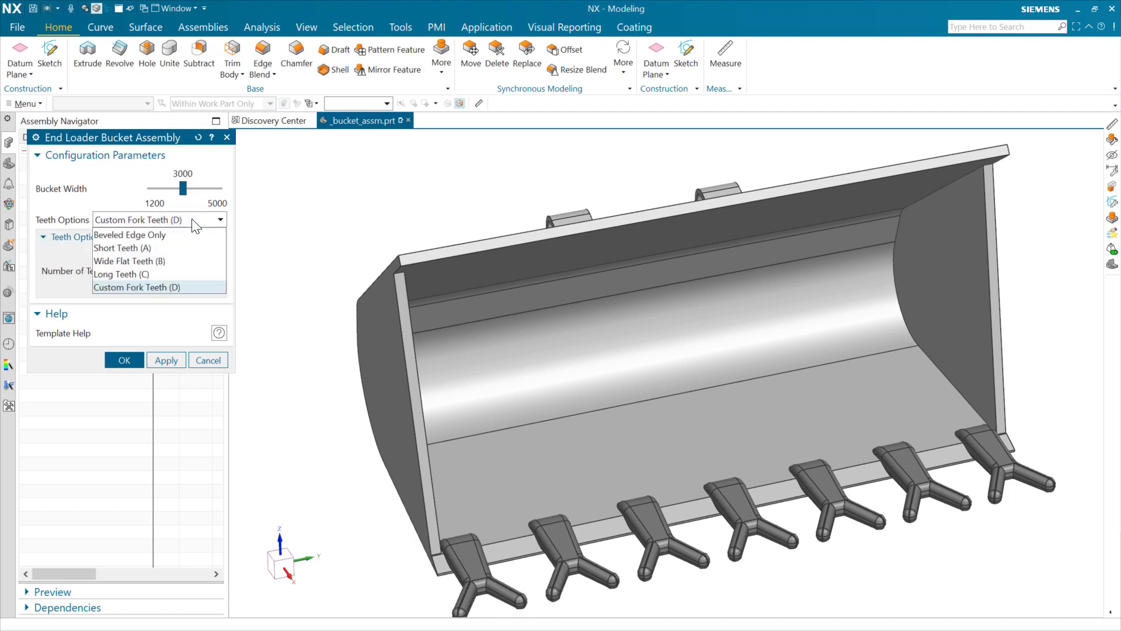
pyautogui.click(180, 248)
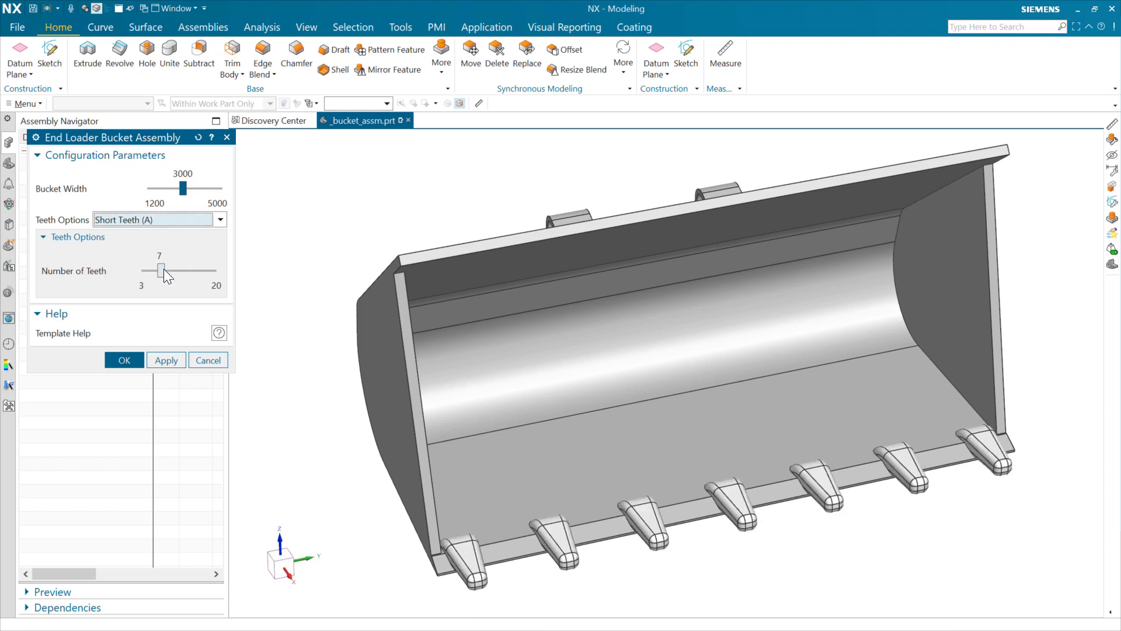
pyautogui.moveTo(160, 272); pyautogui.dragTo(169, 274)
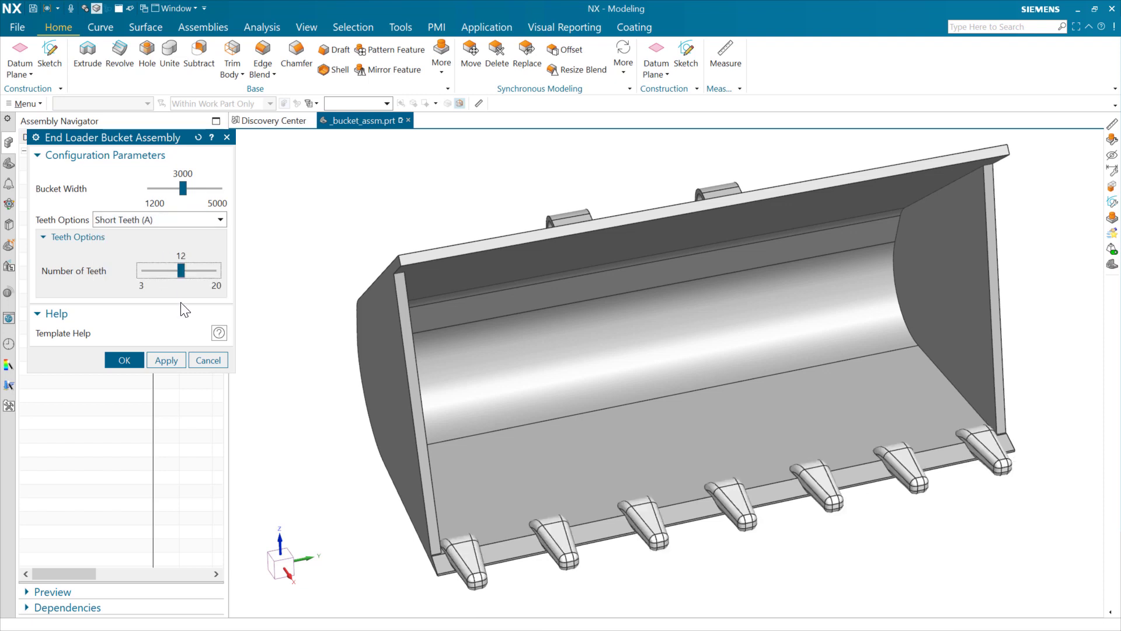
pyautogui.click(178, 360)
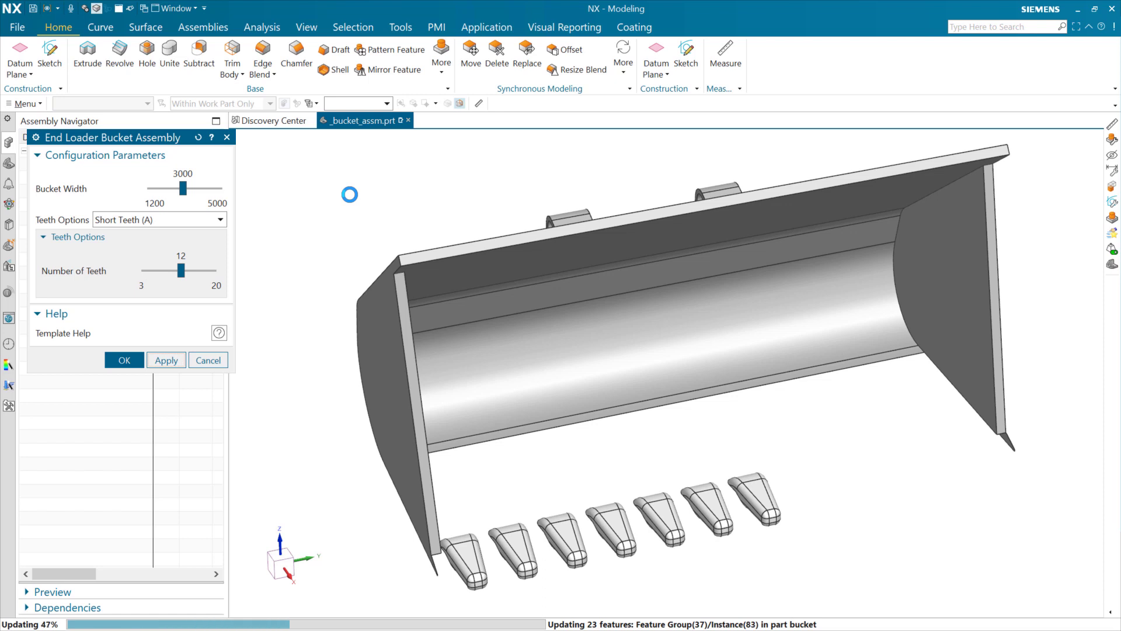
# Inspect the updated teeth and screws on the bucket's underside and the component quantities in the assembly structure.
pyautogui.moveTo(534, 496); pyautogui.dragTo(522, 423, button='middle')
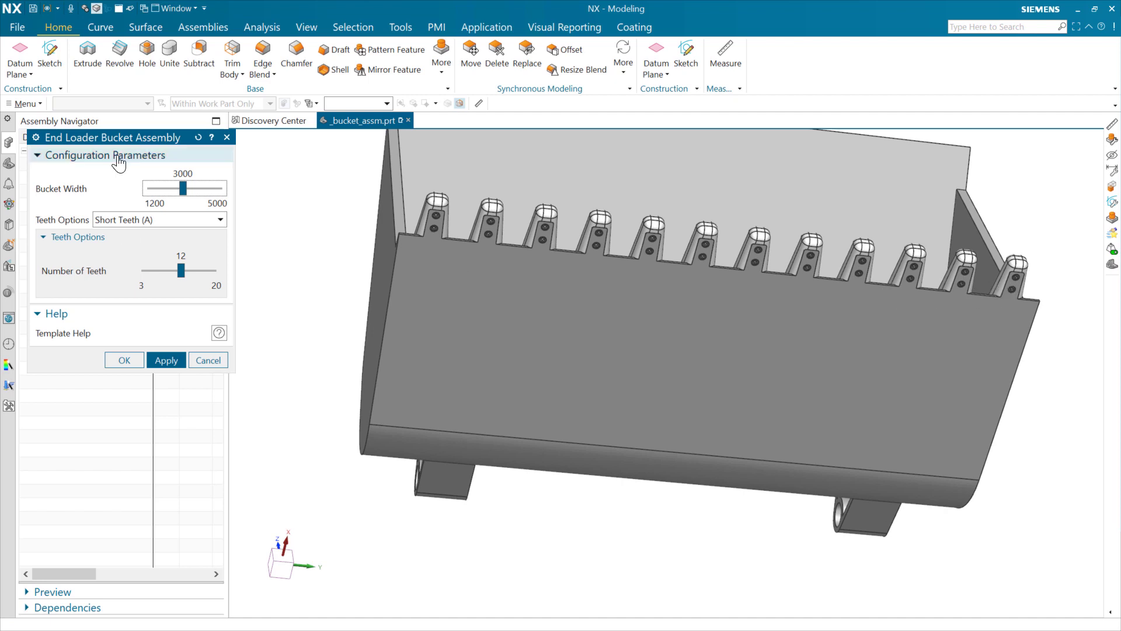
pyautogui.moveTo(128, 138); pyautogui.dragTo(118, 260)
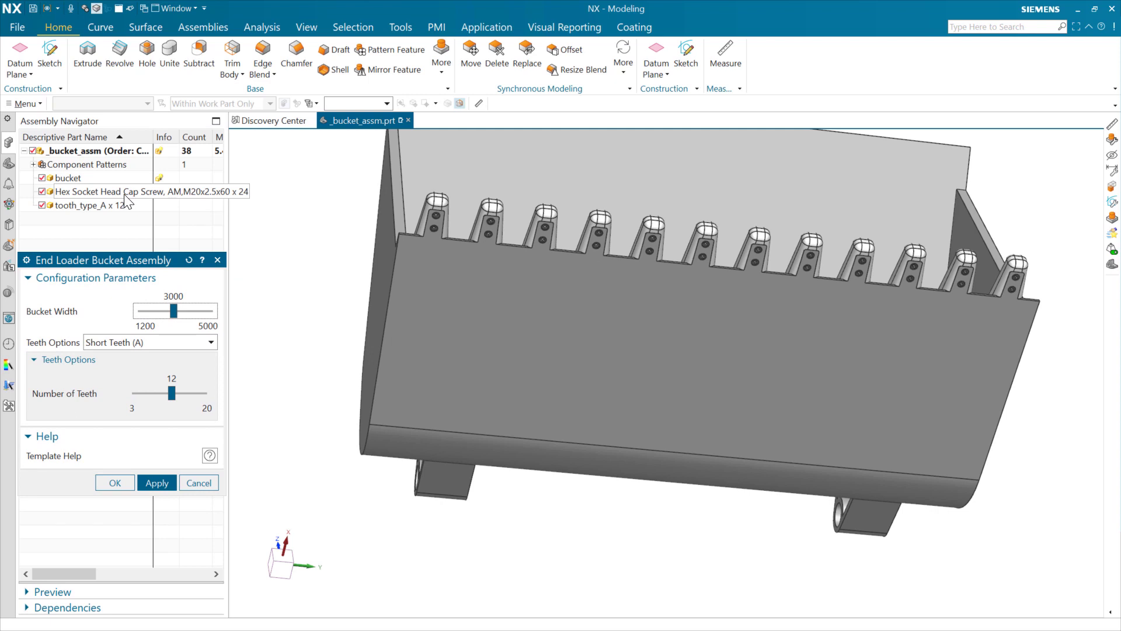
pyautogui.moveTo(170, 259); pyautogui.dragTo(173, 138)
pyautogui.moveTo(330, 268); pyautogui.dragTo(380, 344, button='middle')
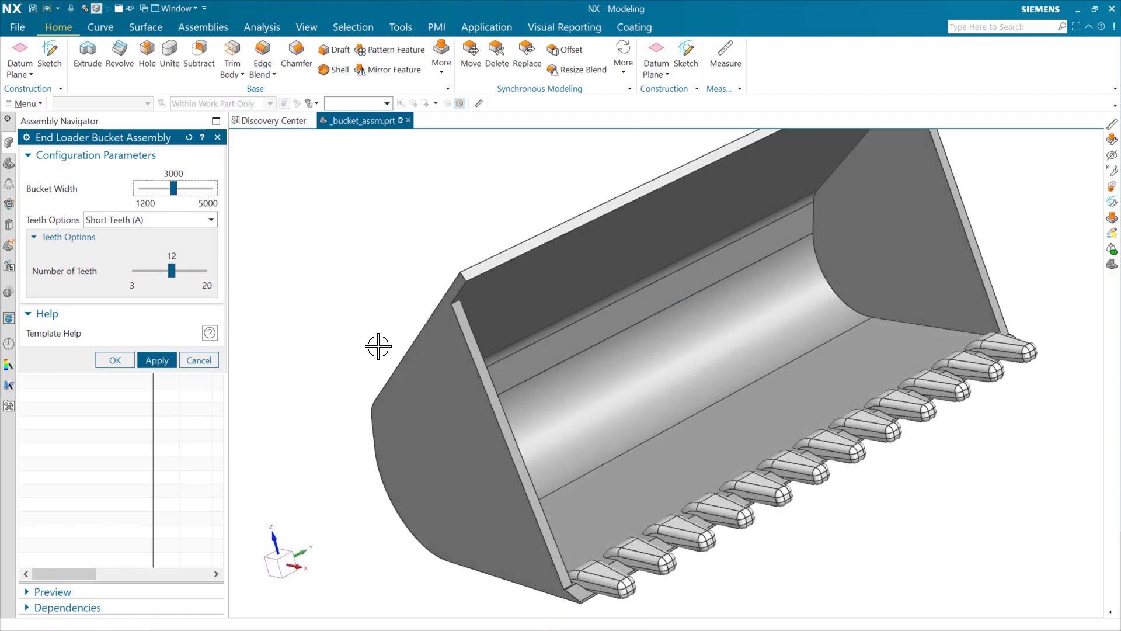
pyautogui.press('Home')
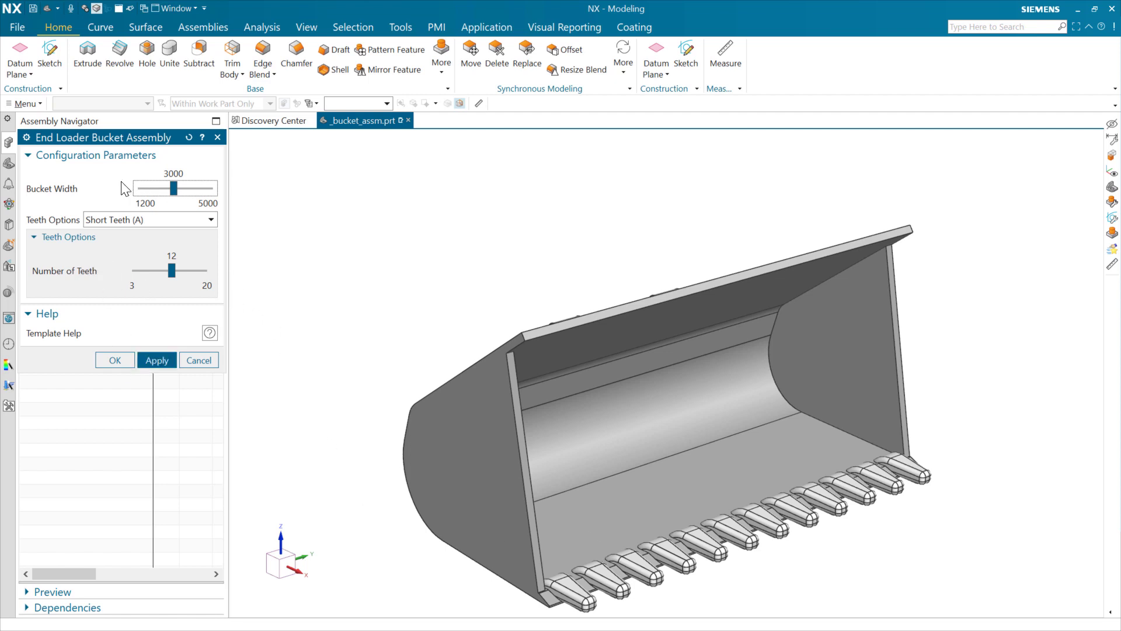
# With the assembly structure in view, switch the teeth to Wide Flat Teeth (B) and then to Long Teeth (C).
pyautogui.moveTo(120, 141); pyautogui.dragTo(117, 230)
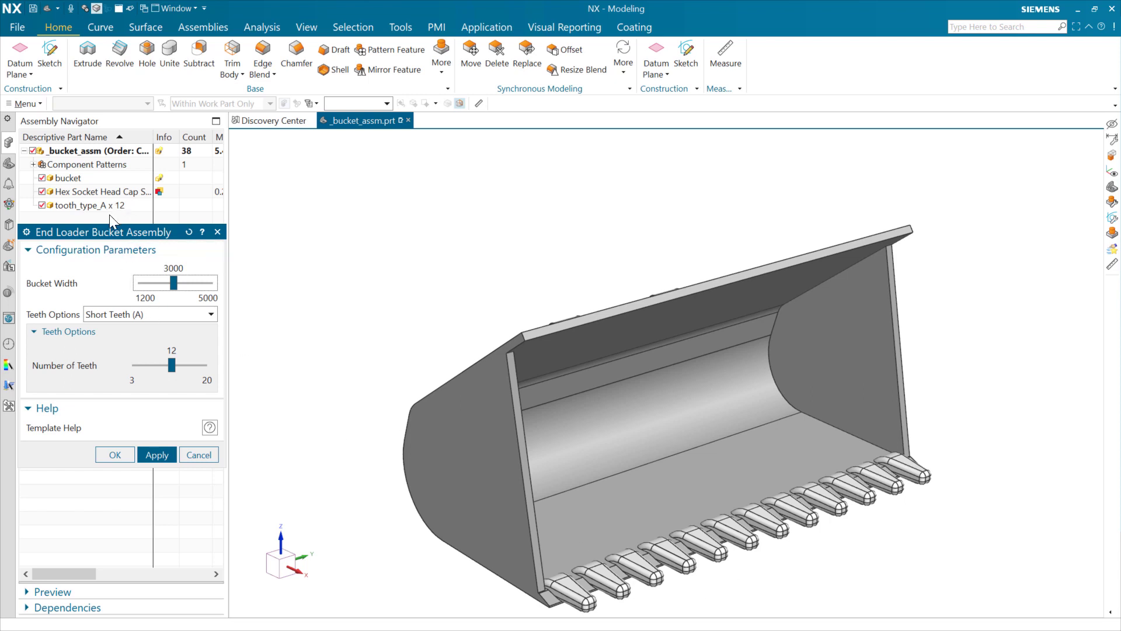
pyautogui.click(145, 315)
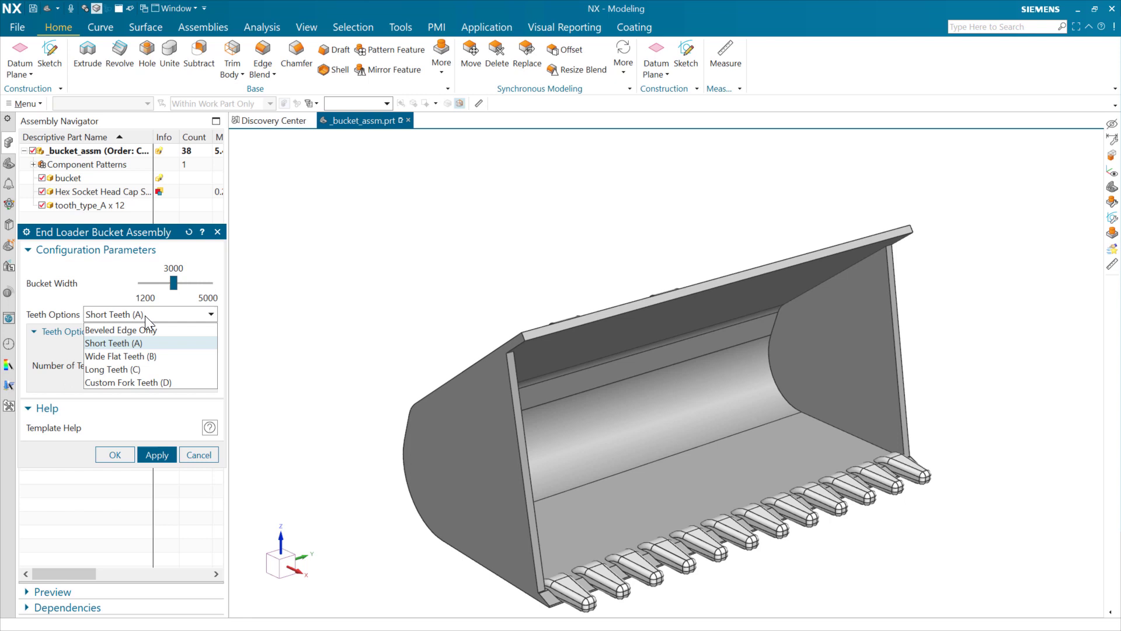
pyautogui.click(147, 355)
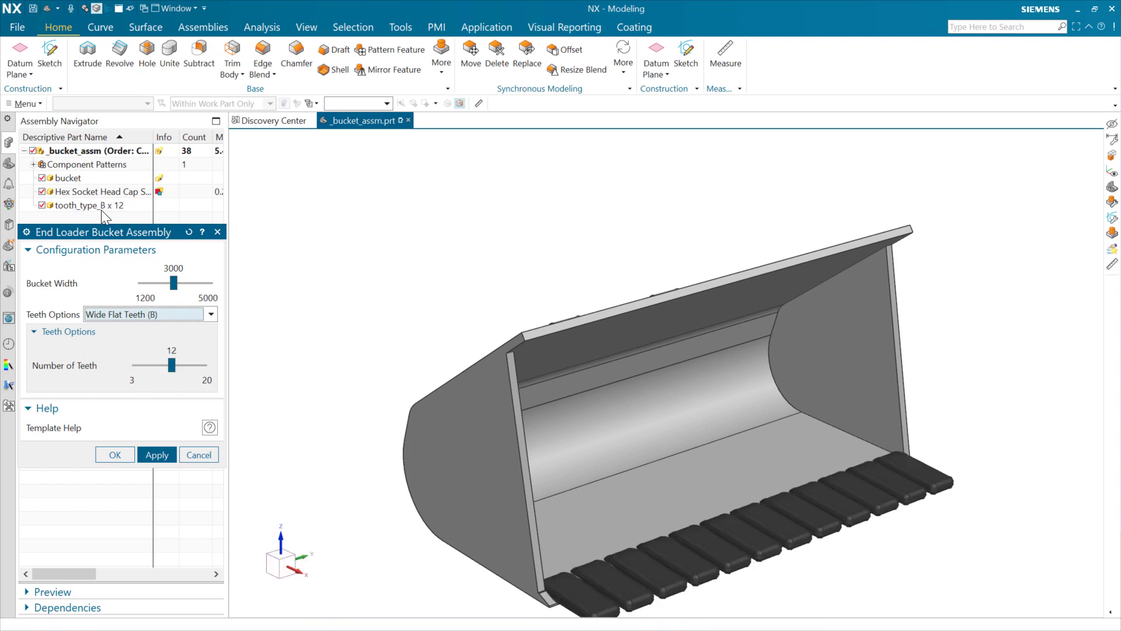
pyautogui.click(142, 315)
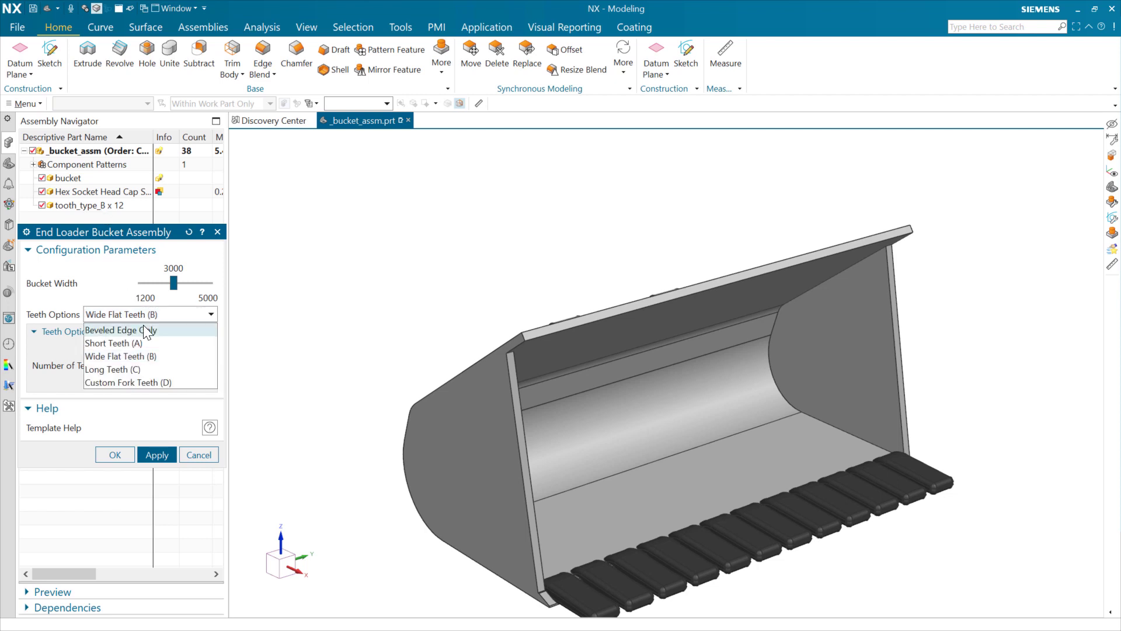
pyautogui.click(141, 369)
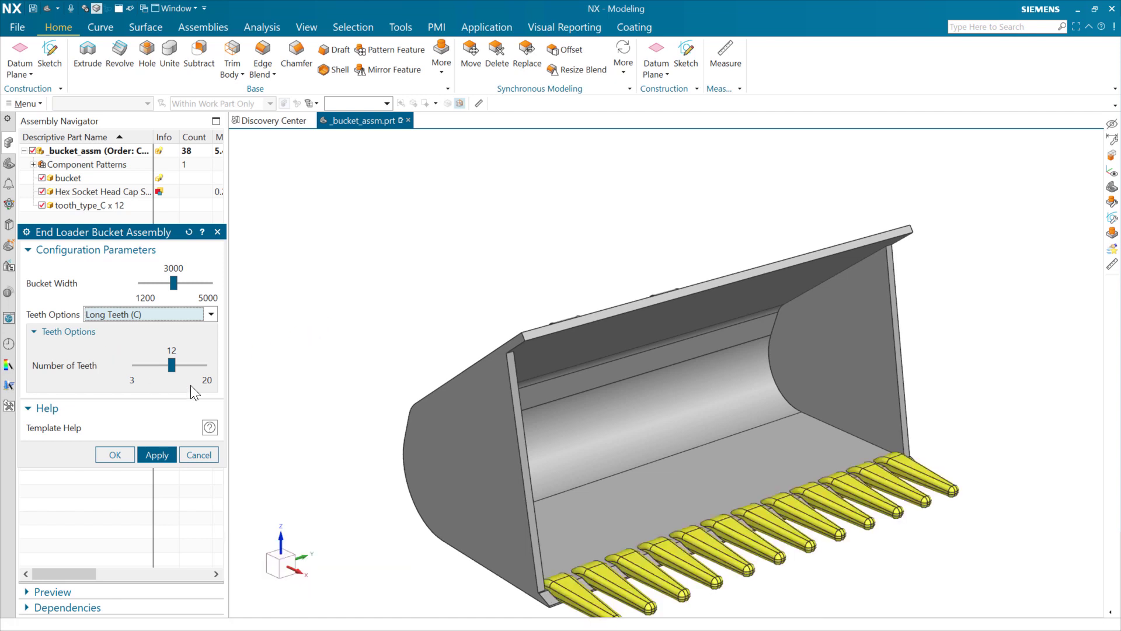
# Set the number of teeth to 7, apply the bucket configuration, and finish editing the template.
pyautogui.moveTo(176, 364); pyautogui.dragTo(169, 368)
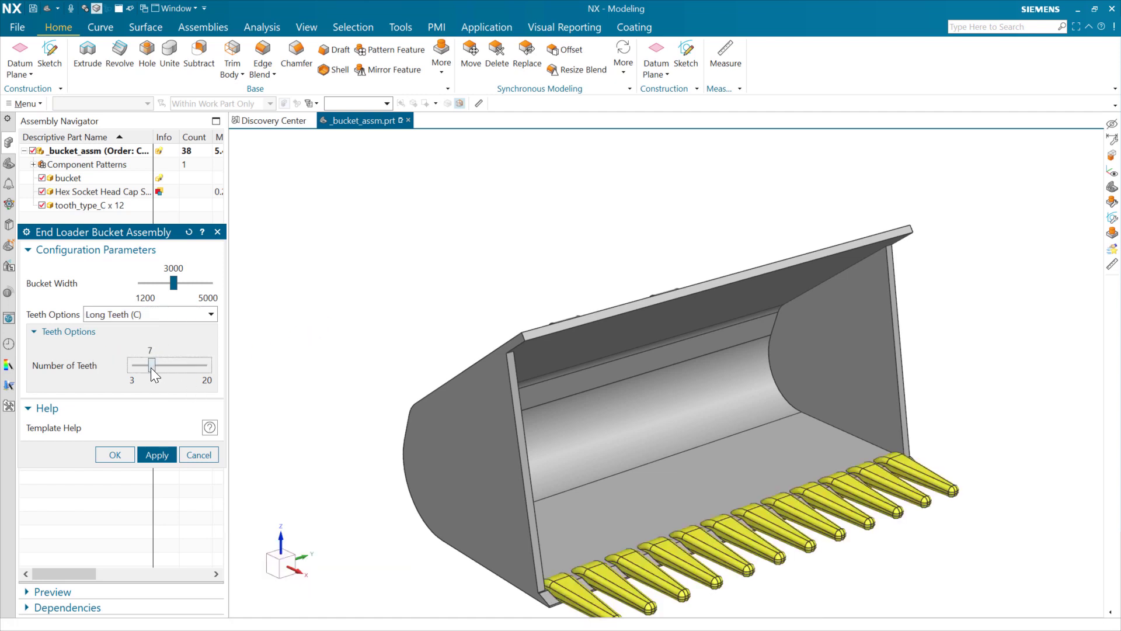
pyautogui.click(156, 455)
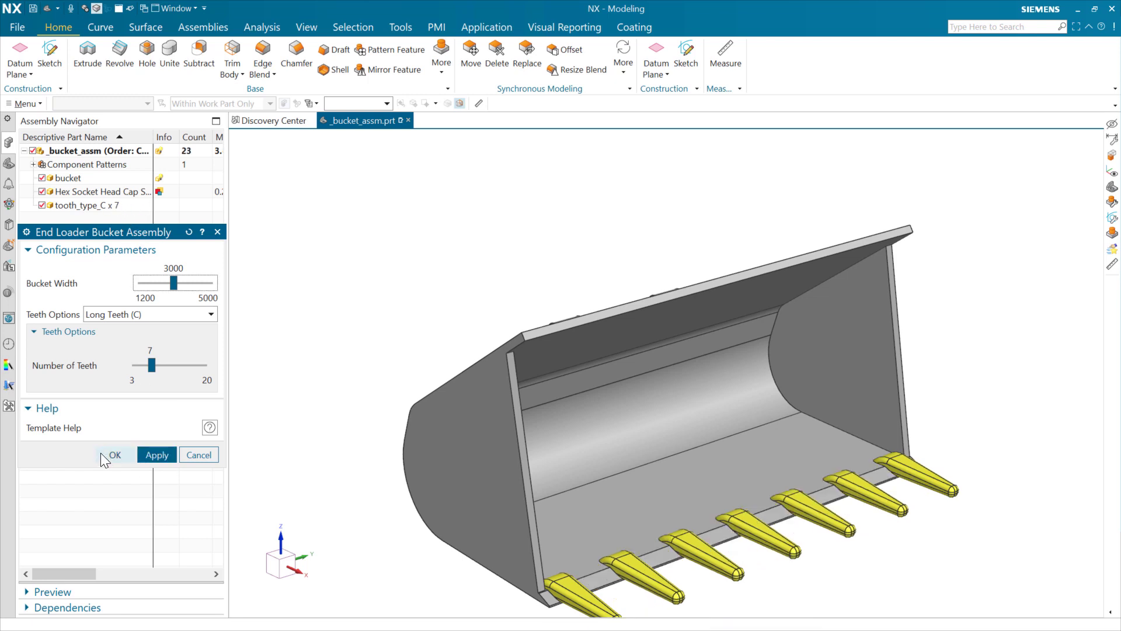
pyautogui.click(119, 454)
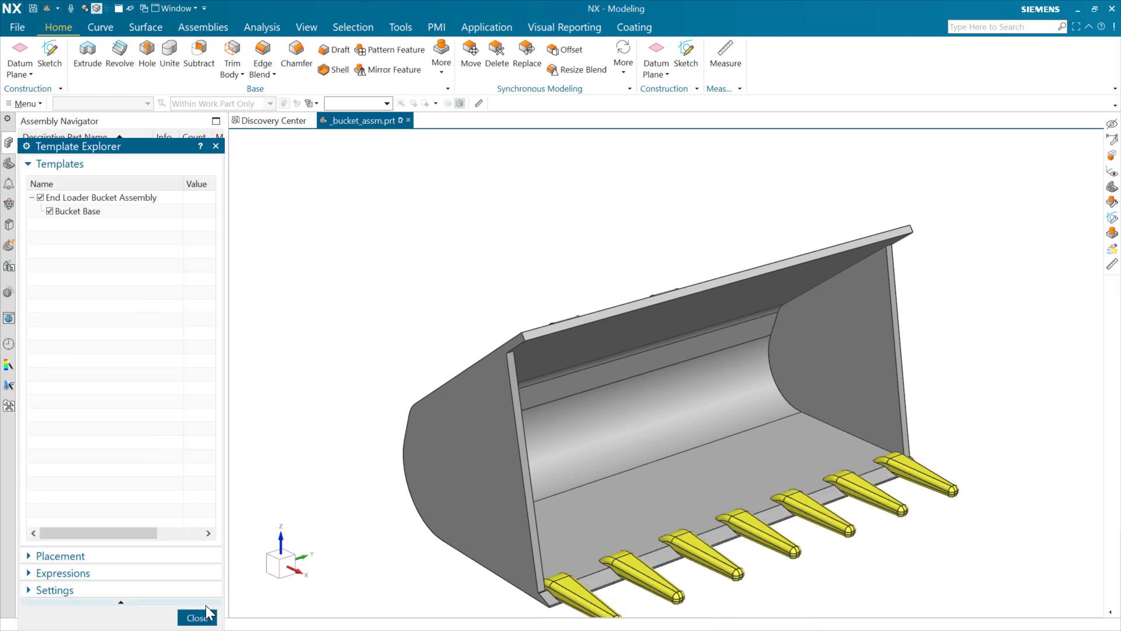
pyautogui.click(201, 613)
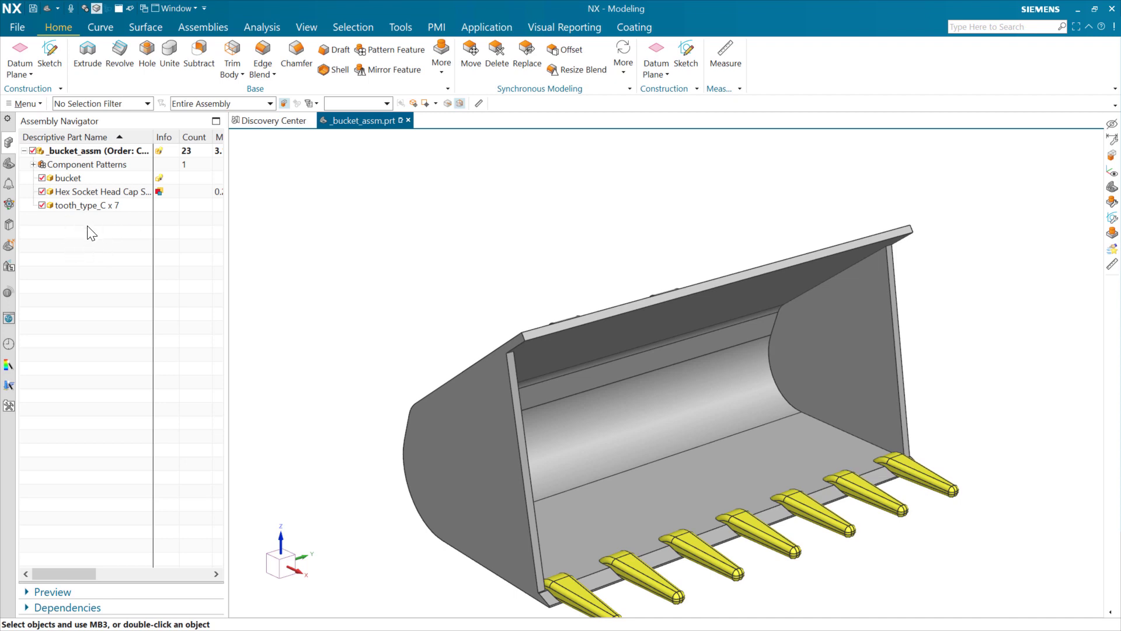
pyautogui.rightClick(87, 137)
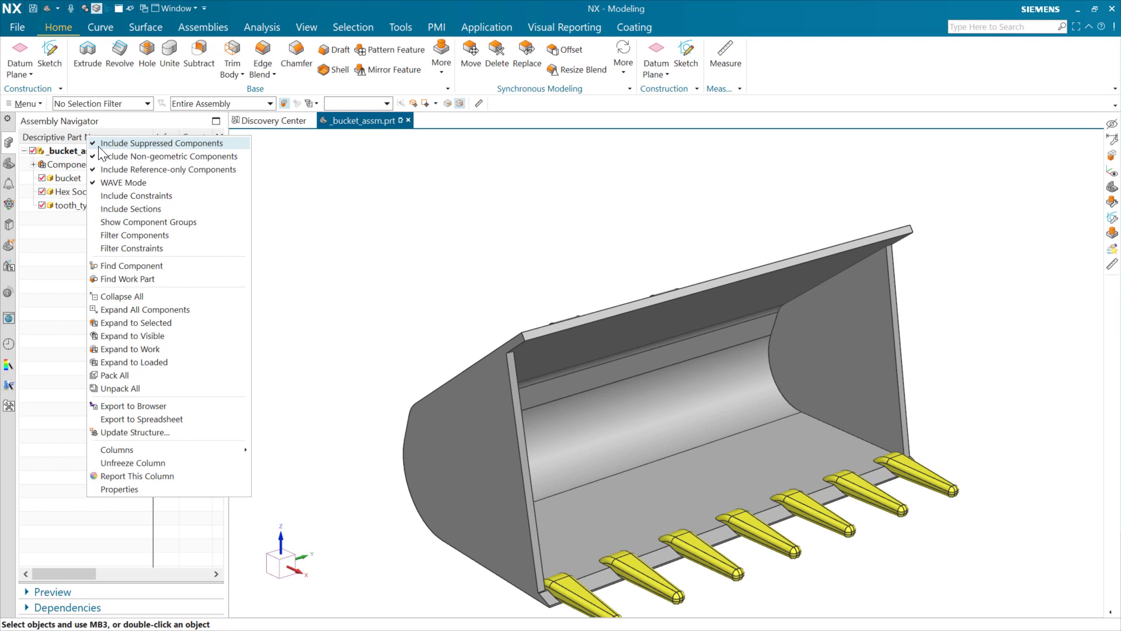
pyautogui.click(72, 235)
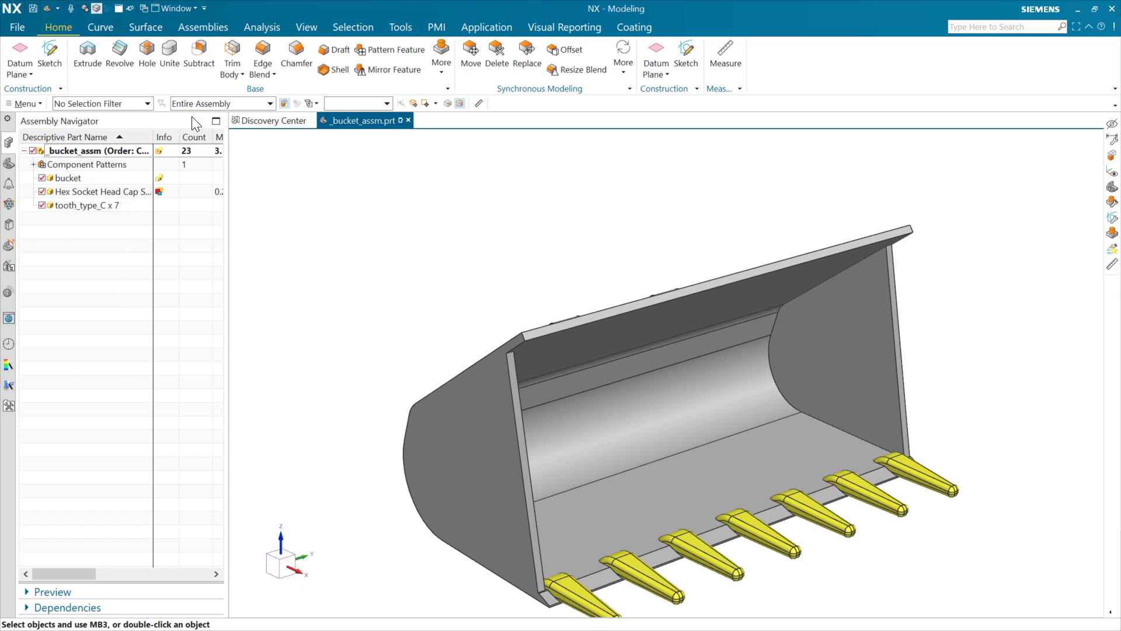
# Open the bucket assembly in the Product Template Author and examine the action executed when the Teeth Options value changes.
pyautogui.click(400, 28)
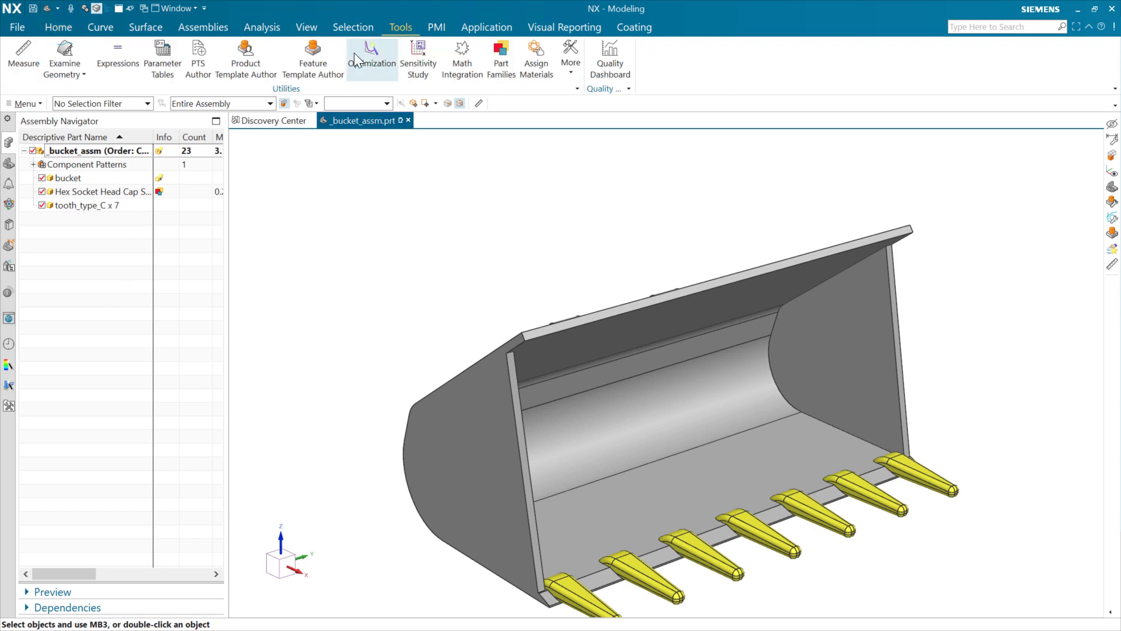
pyautogui.click(246, 71)
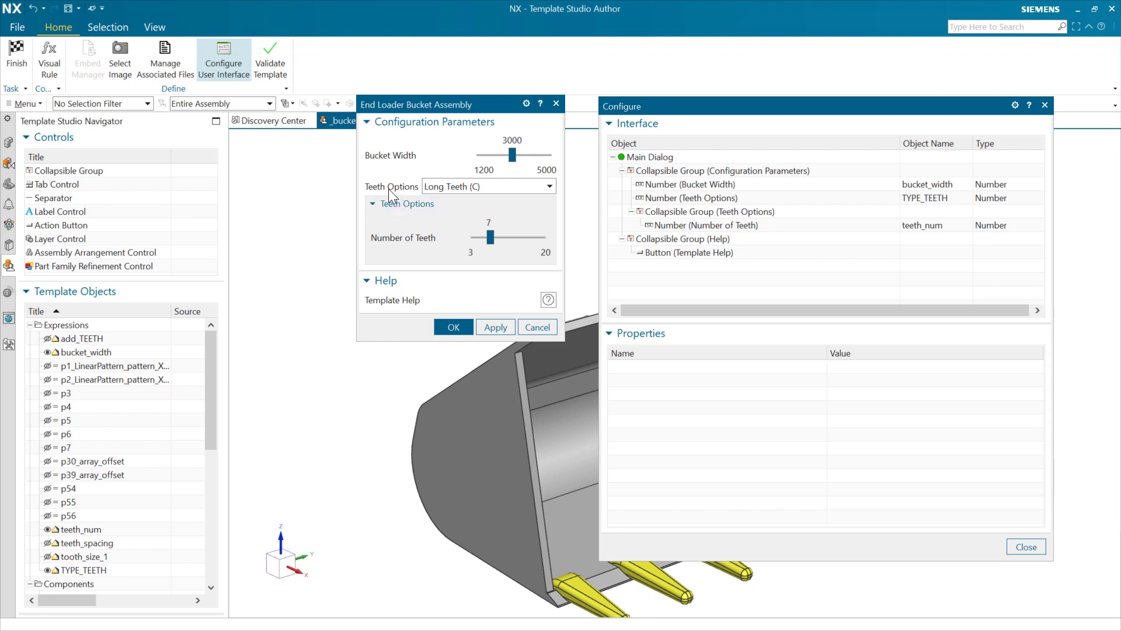
pyautogui.click(730, 198)
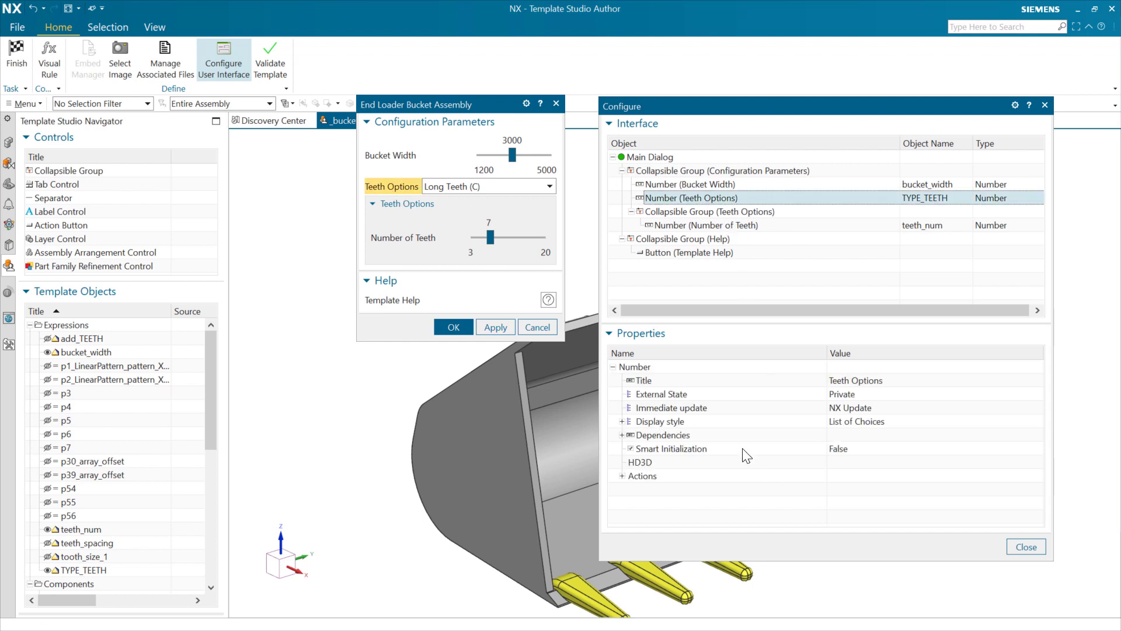
pyautogui.click(622, 476)
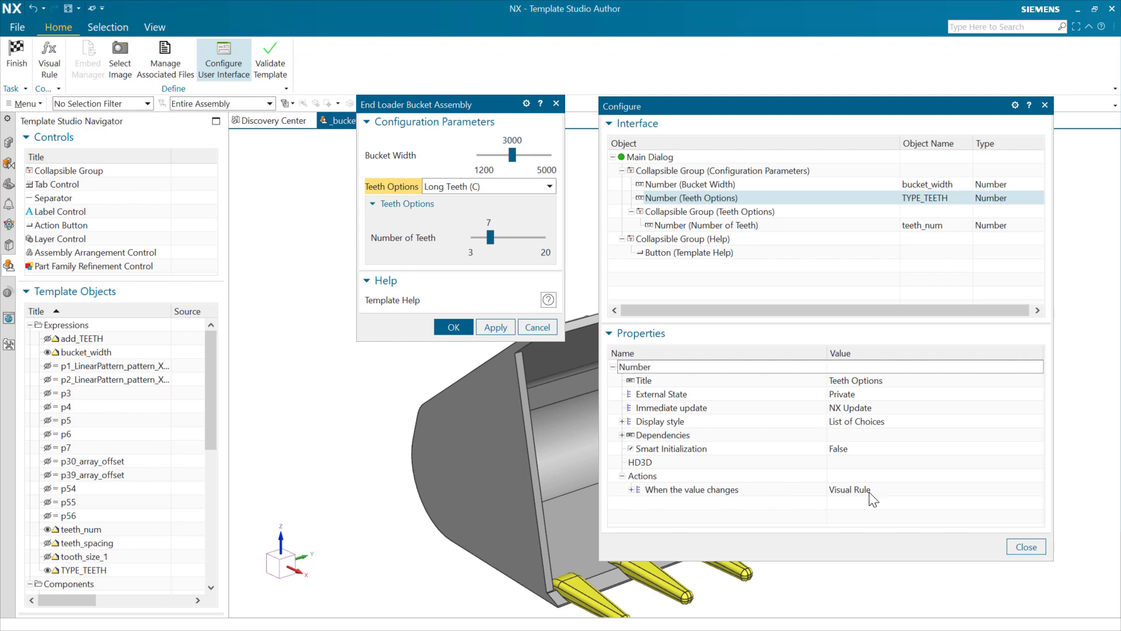
pyautogui.click(631, 490)
pyautogui.click(861, 506)
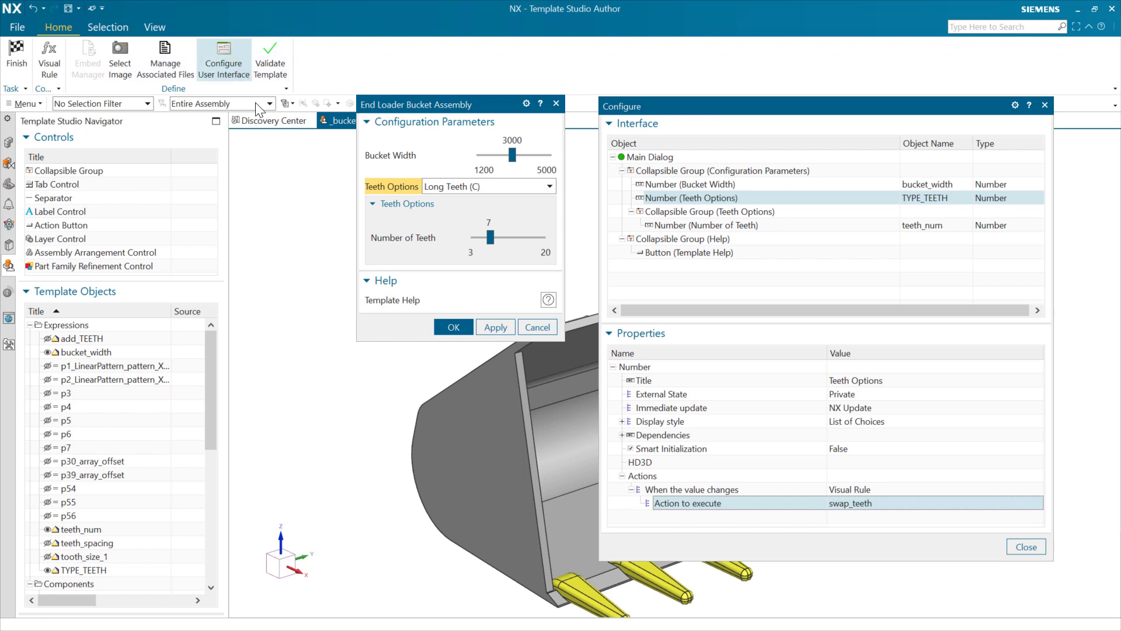
# Display the swap_teeth visual rule with its whole flow diagram in view, along with the bucket's teeth.
pyautogui.click(51, 60)
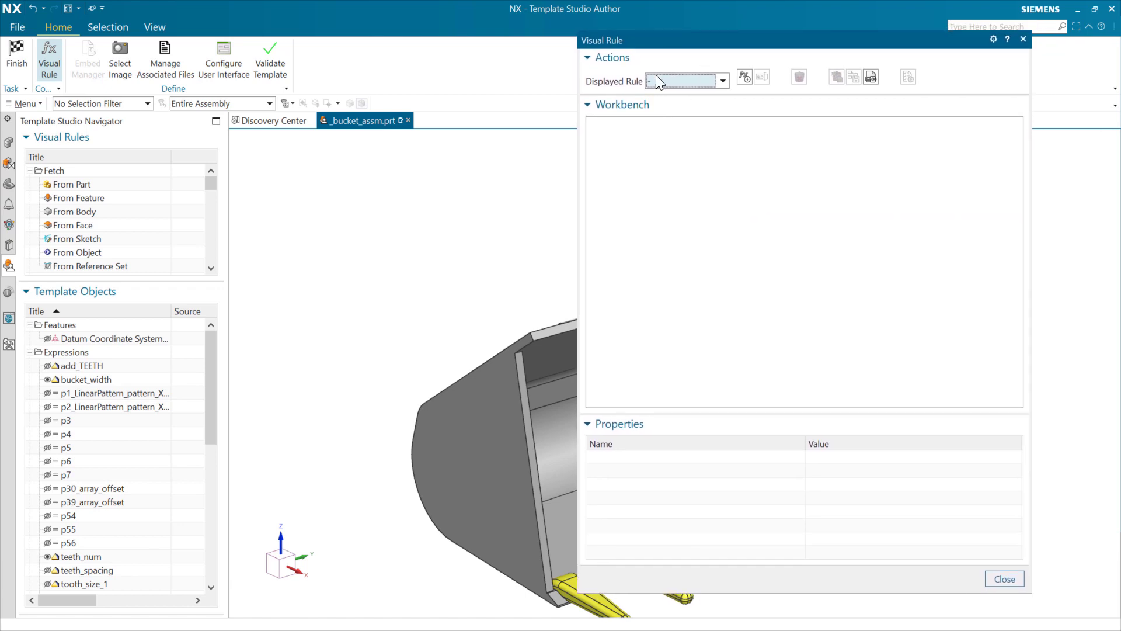
pyautogui.click(668, 81)
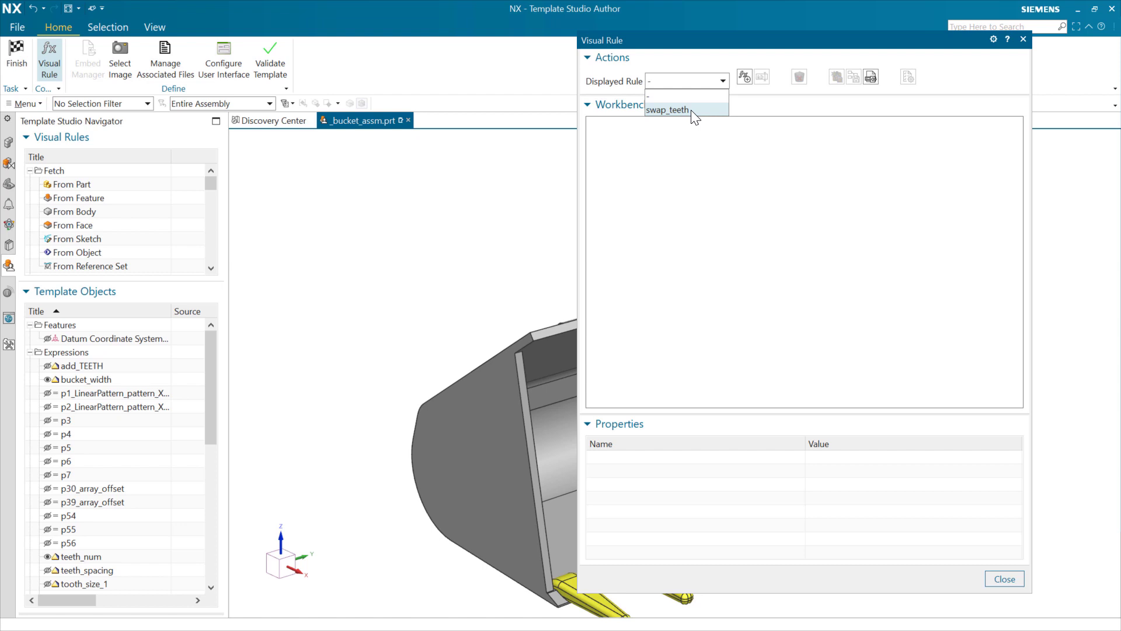
pyautogui.click(692, 110)
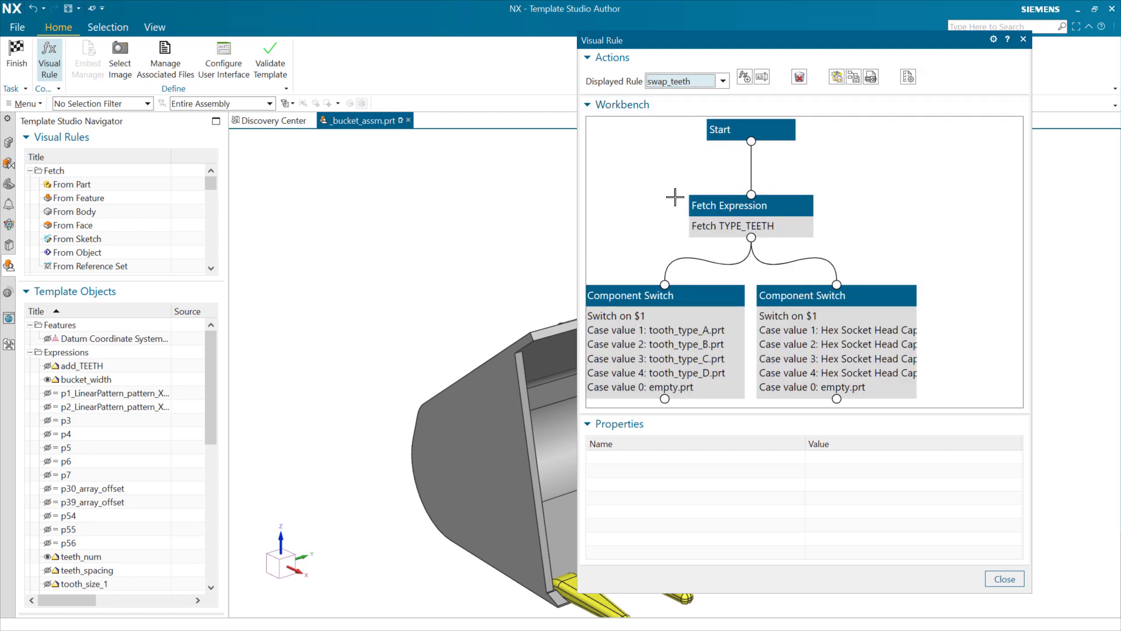
pyautogui.moveTo(666, 209); pyautogui.dragTo(720, 208)
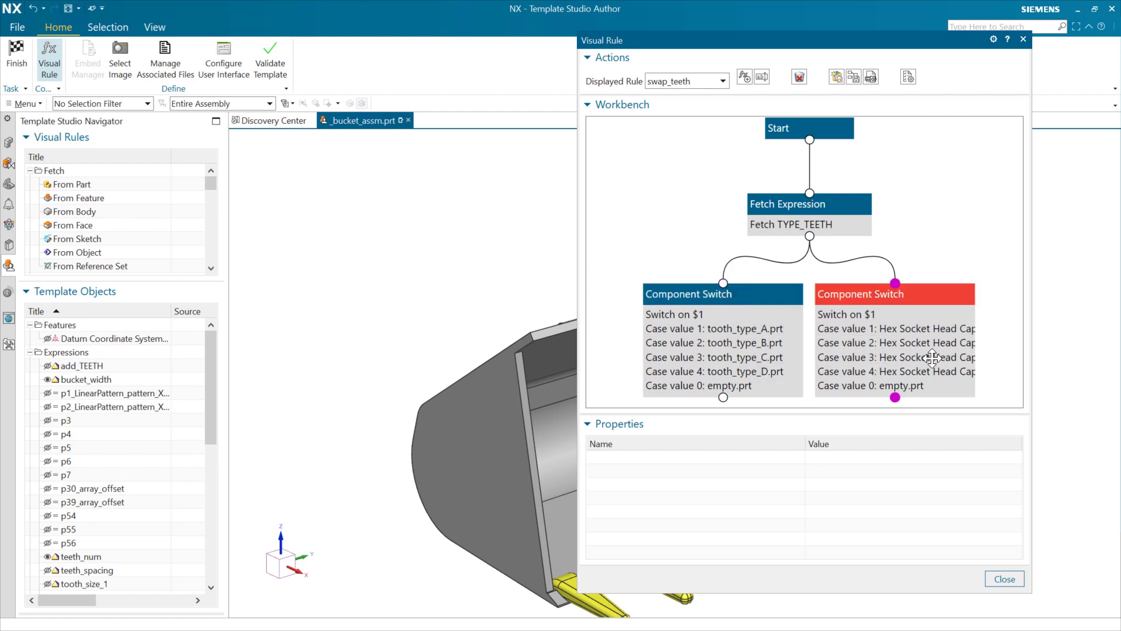
pyautogui.keyDown('shift'); pyautogui.moveTo(457, 269); pyautogui.dragTo(298, 166, button='middle'); pyautogui.keyUp('shift')
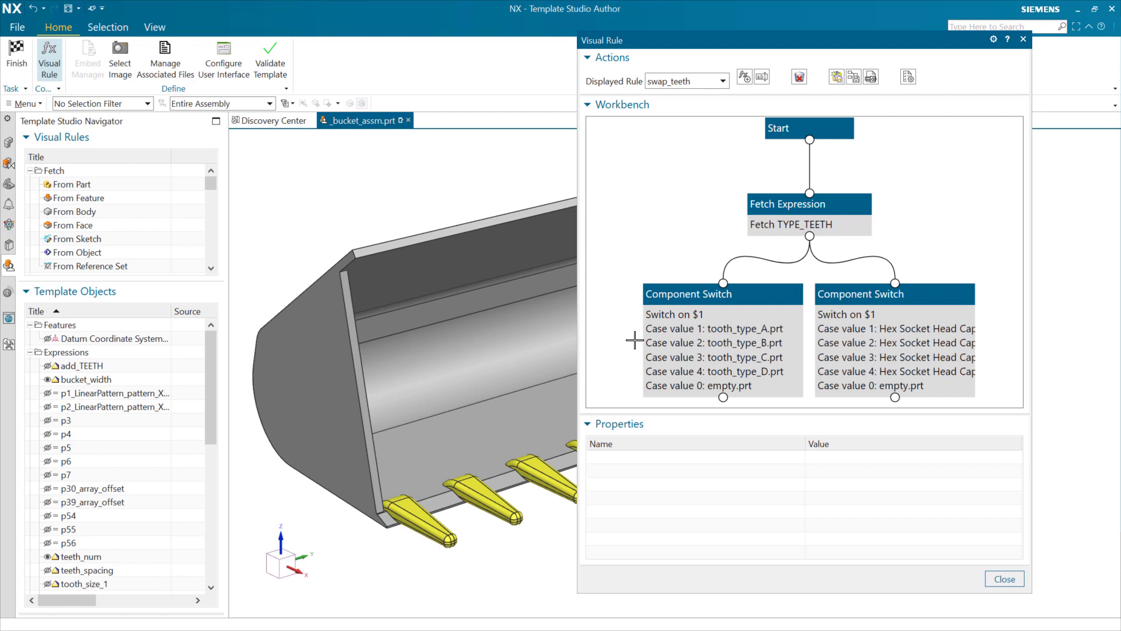
# Examine the component name targeted by the tooth Component Switch and find the matching tooth component in the assembly structure.
pyautogui.click(692, 333)
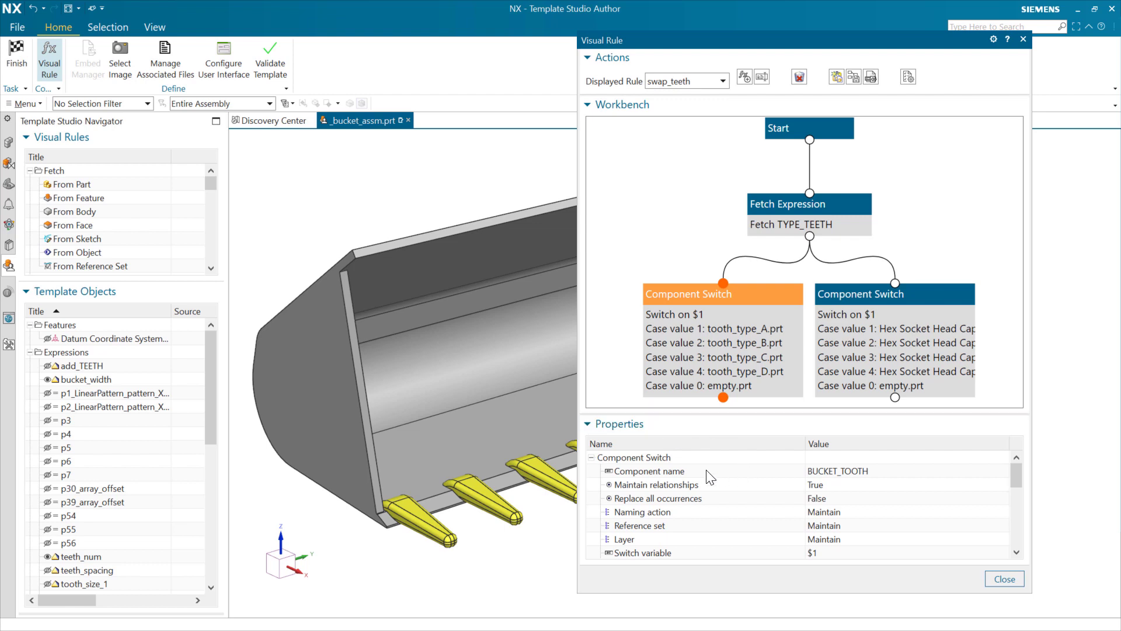
pyautogui.click(854, 475)
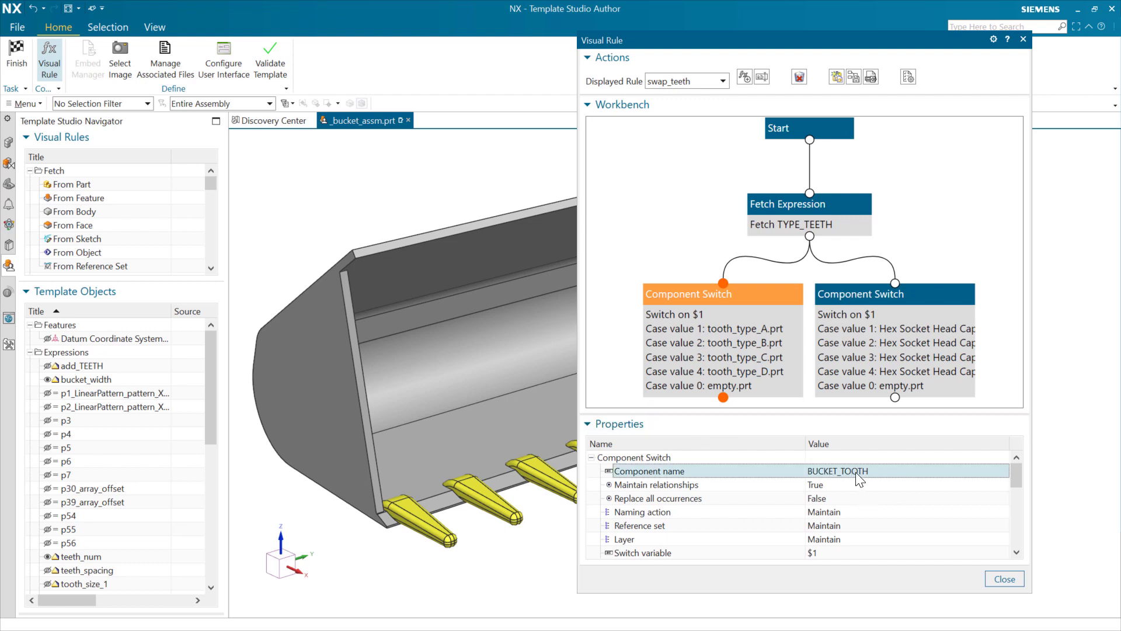
pyautogui.click(9, 142)
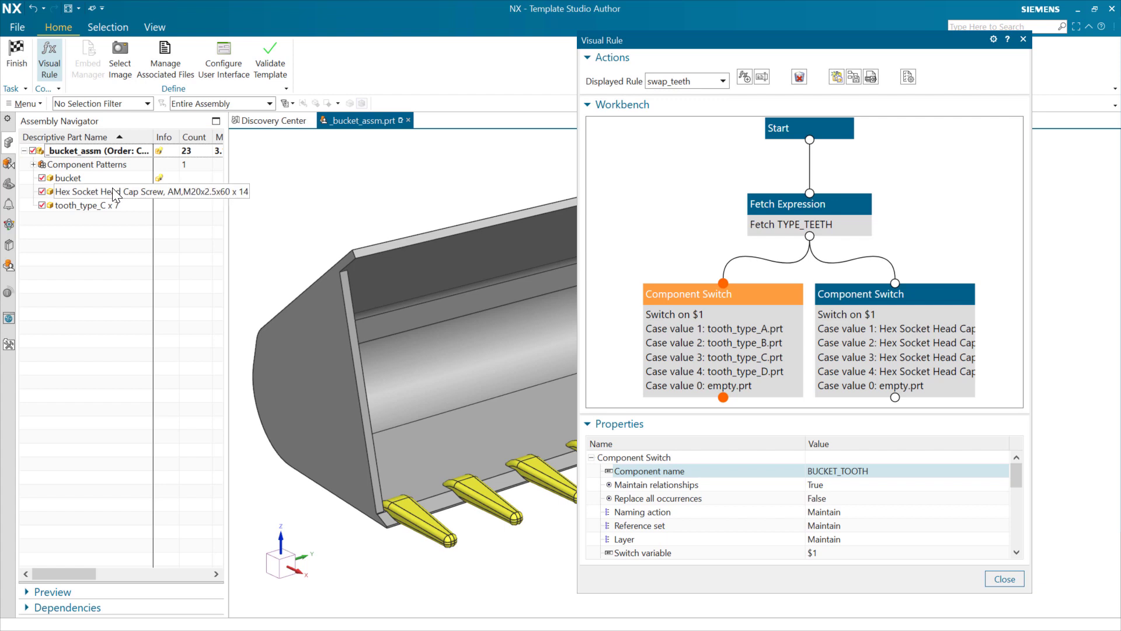
pyautogui.click(124, 205)
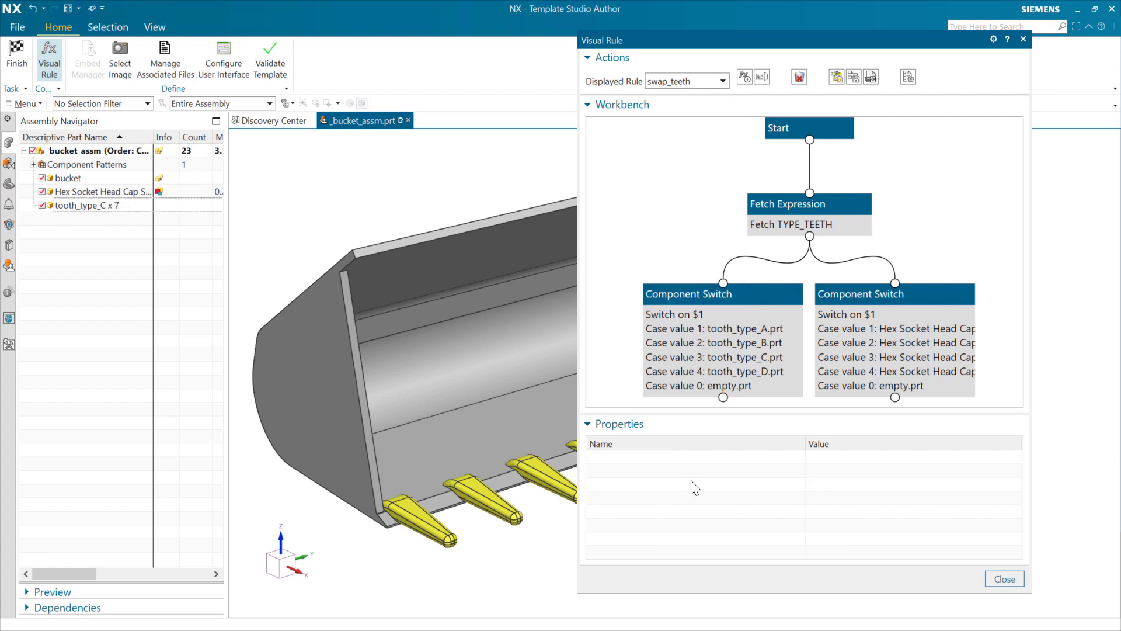
# Review the tooth Component Switch's settings, switch variable, and the replacement part name assigned to each case value.
pyautogui.click(769, 340)
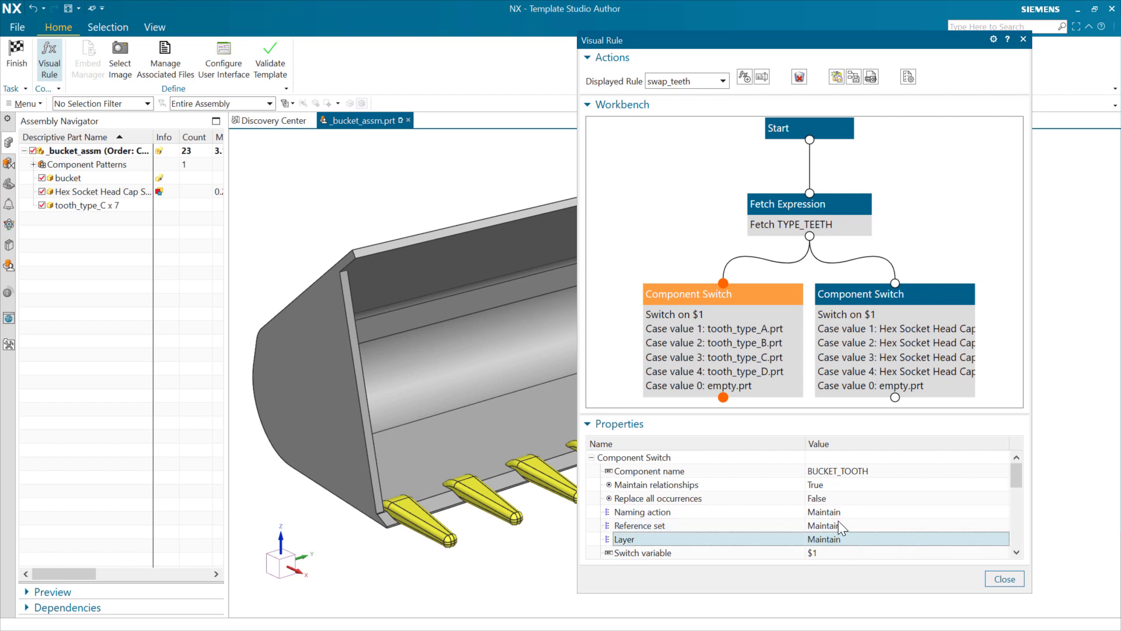
pyautogui.scroll(-1, 853, 527)
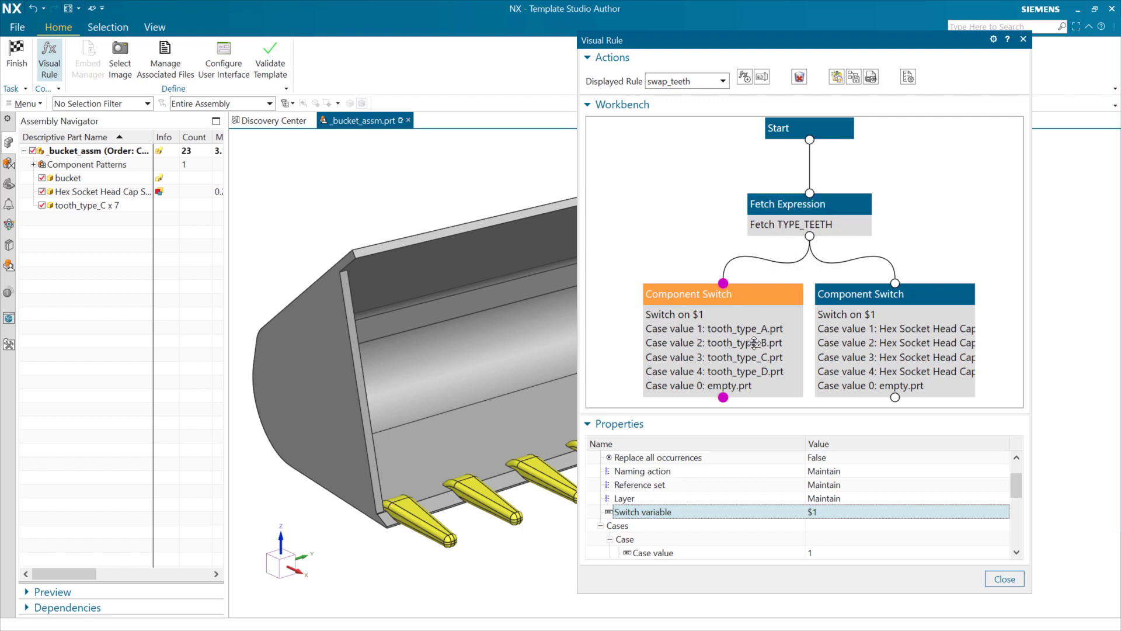
pyautogui.scroll(-1, 782, 517)
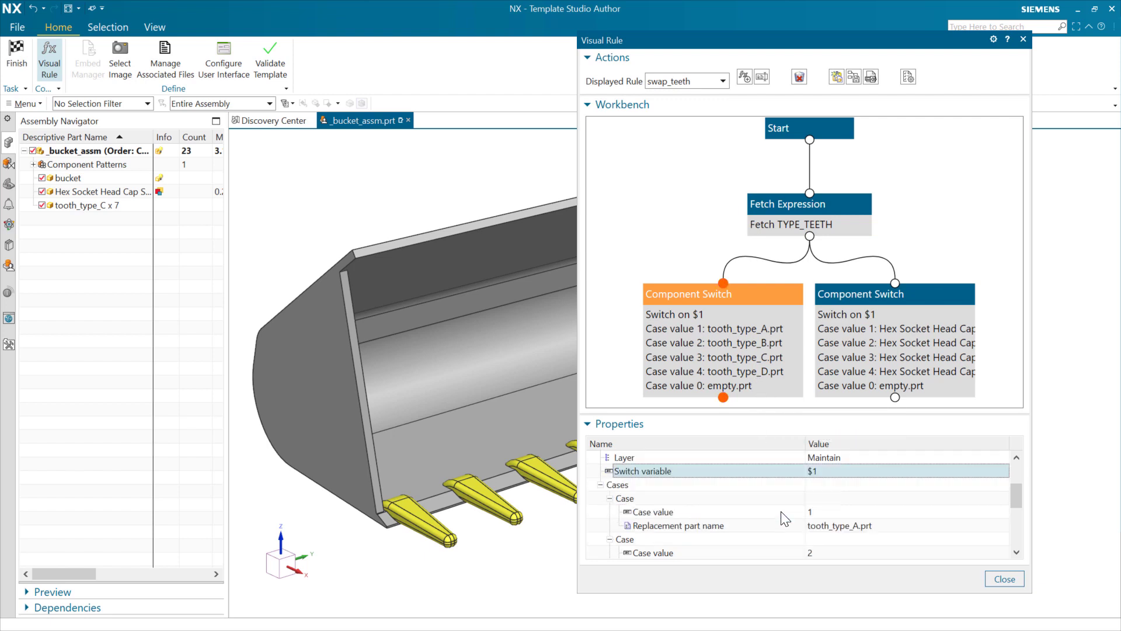
pyautogui.scroll(-3, 786, 518)
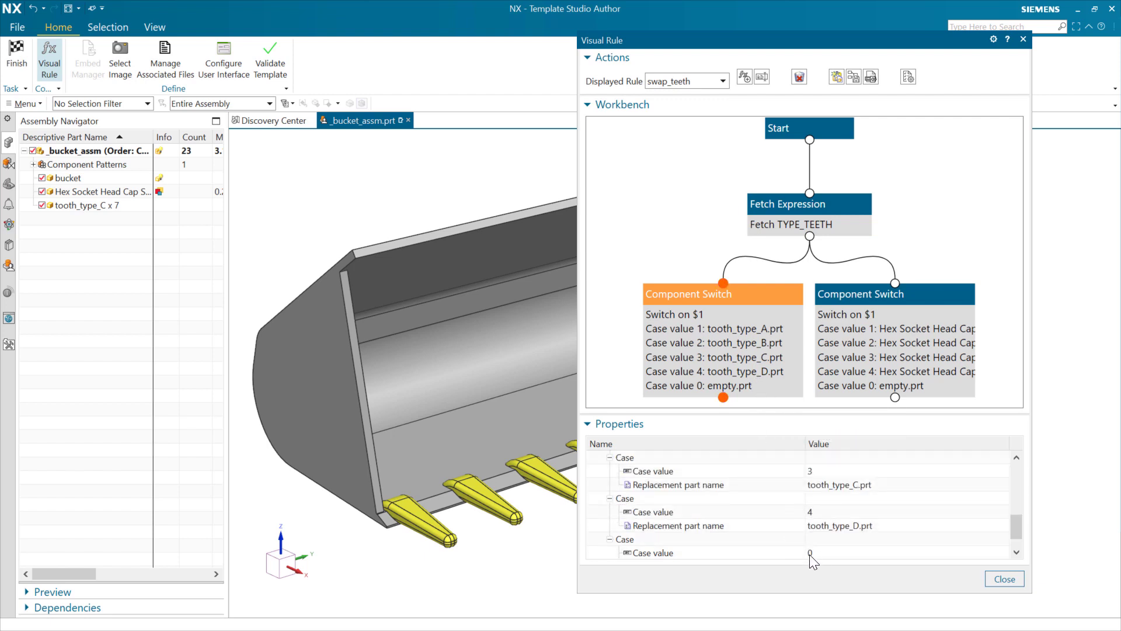
pyautogui.scroll(-1, 800, 552)
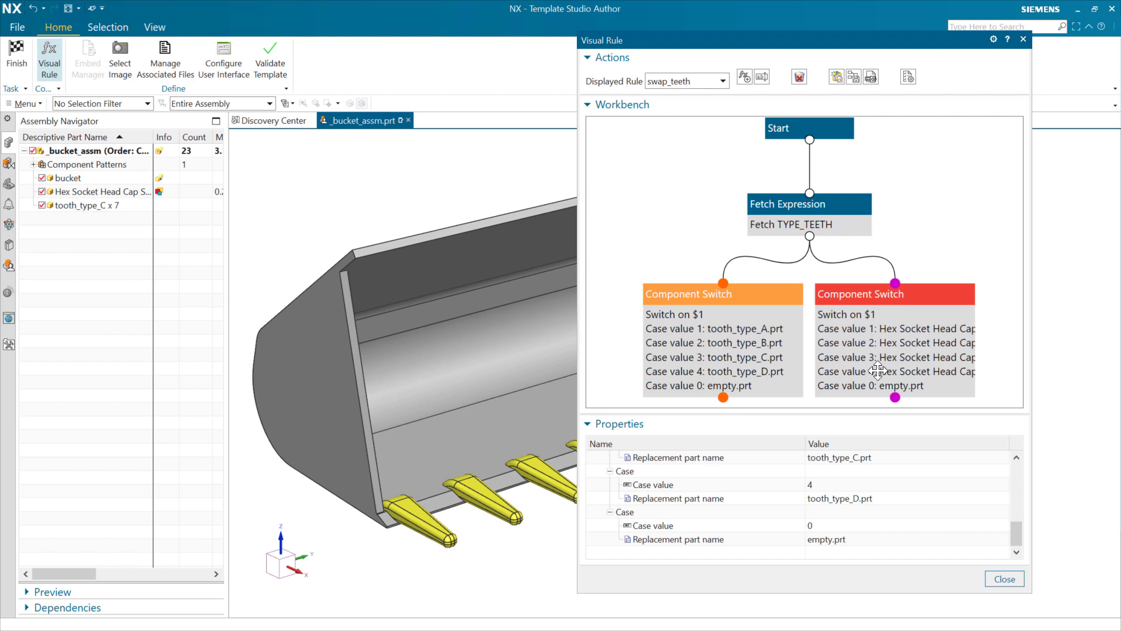
pyautogui.scroll(3, 786, 524)
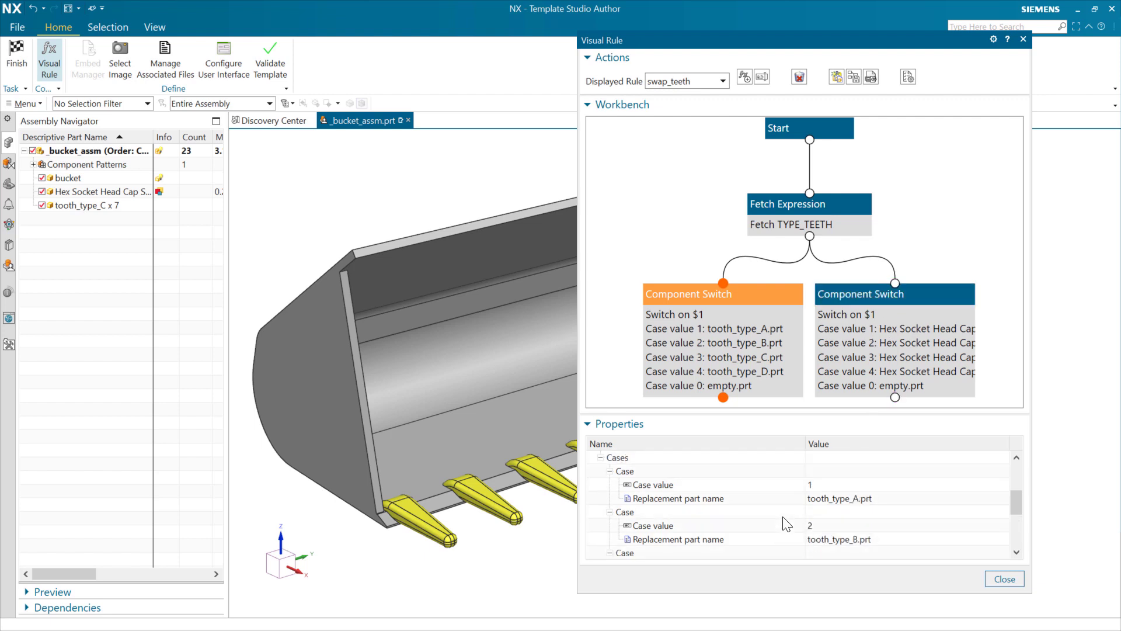
pyautogui.click(827, 501)
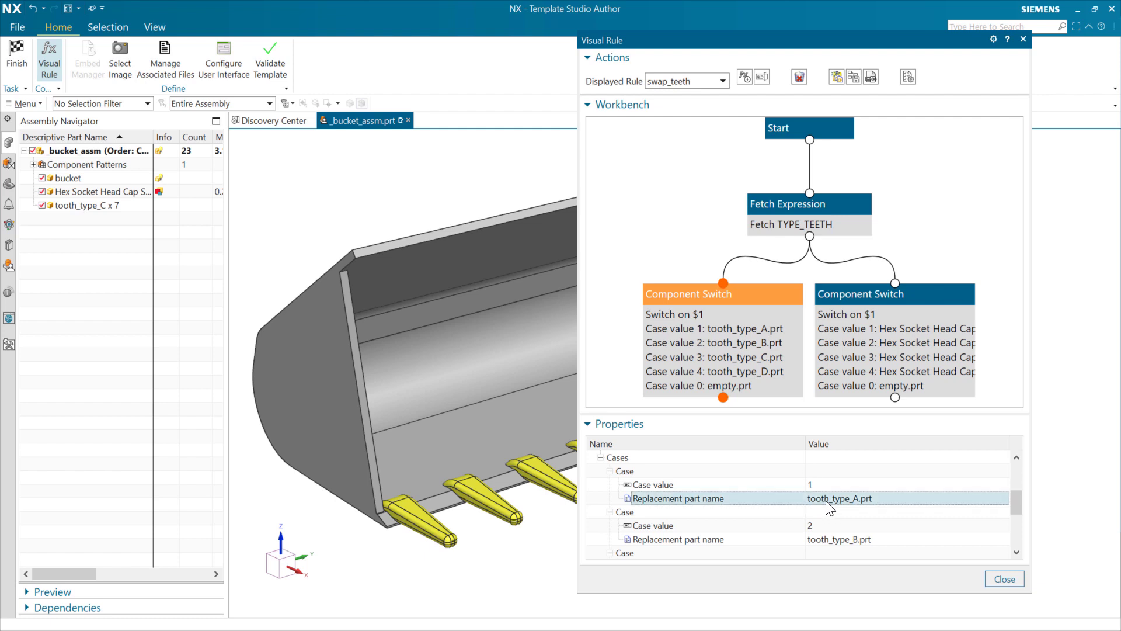
pyautogui.click(840, 541)
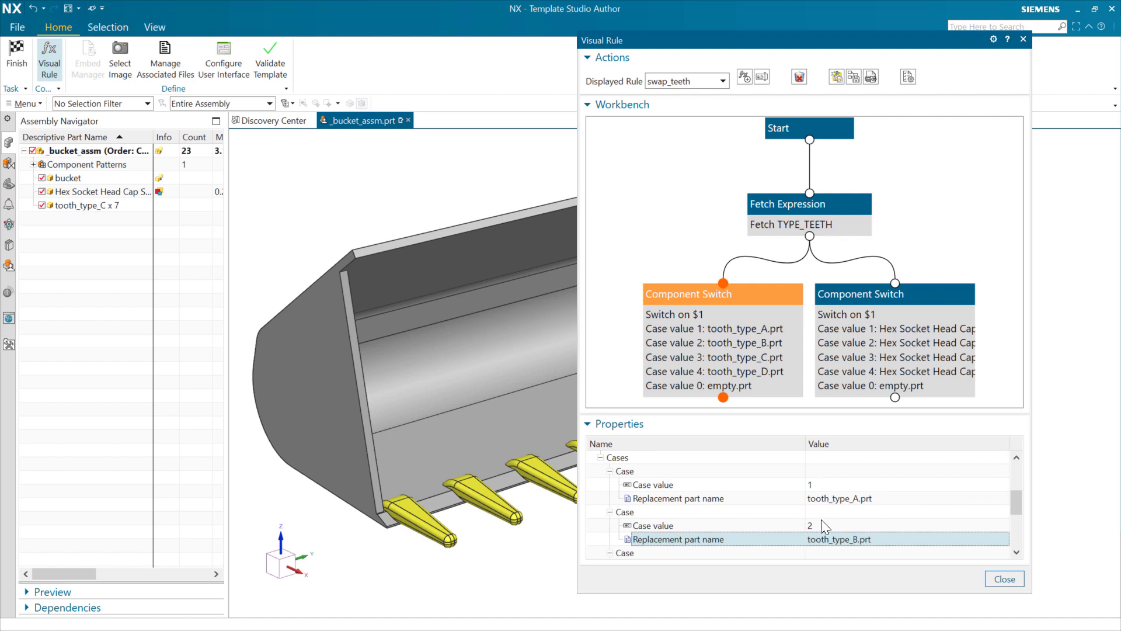
pyautogui.scroll(-2, 829, 524)
pyautogui.scroll(-1, 820, 521)
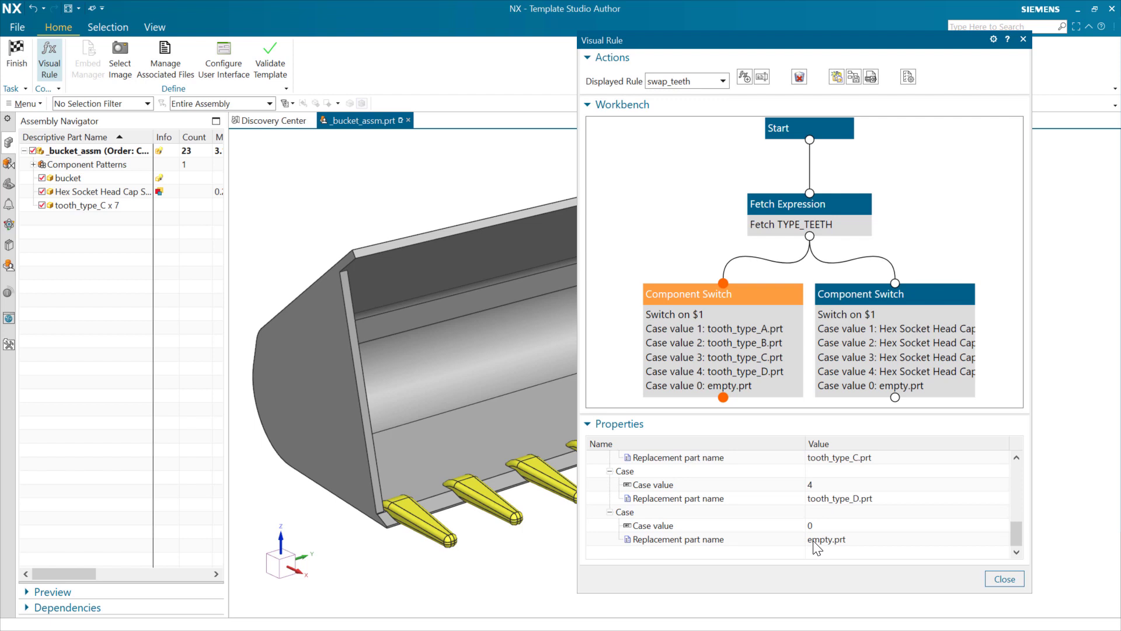
pyautogui.scroll(4, 652, 504)
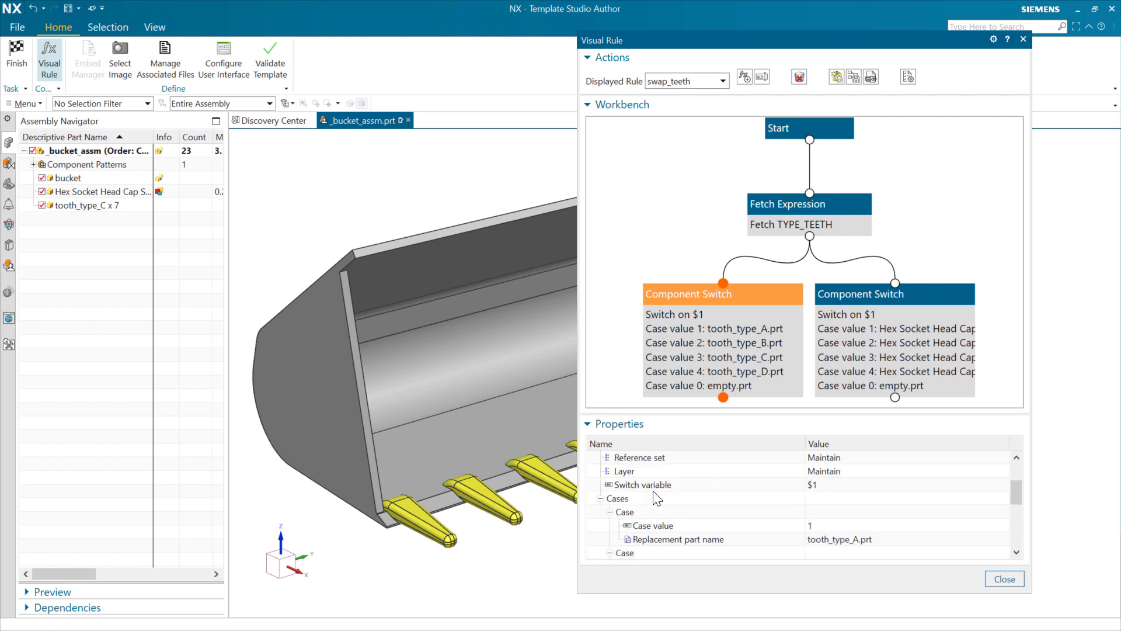
# Check the options for removing a case and adding a new case in the tooth Component Switch.
pyautogui.rightClick(644, 514)
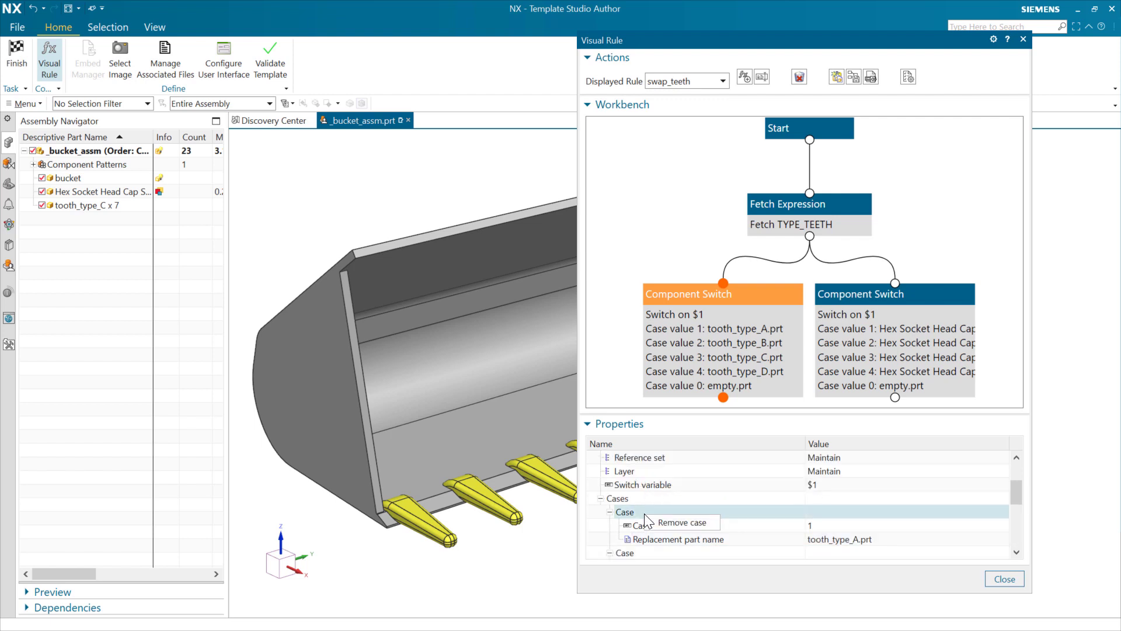
pyautogui.rightClick(629, 498)
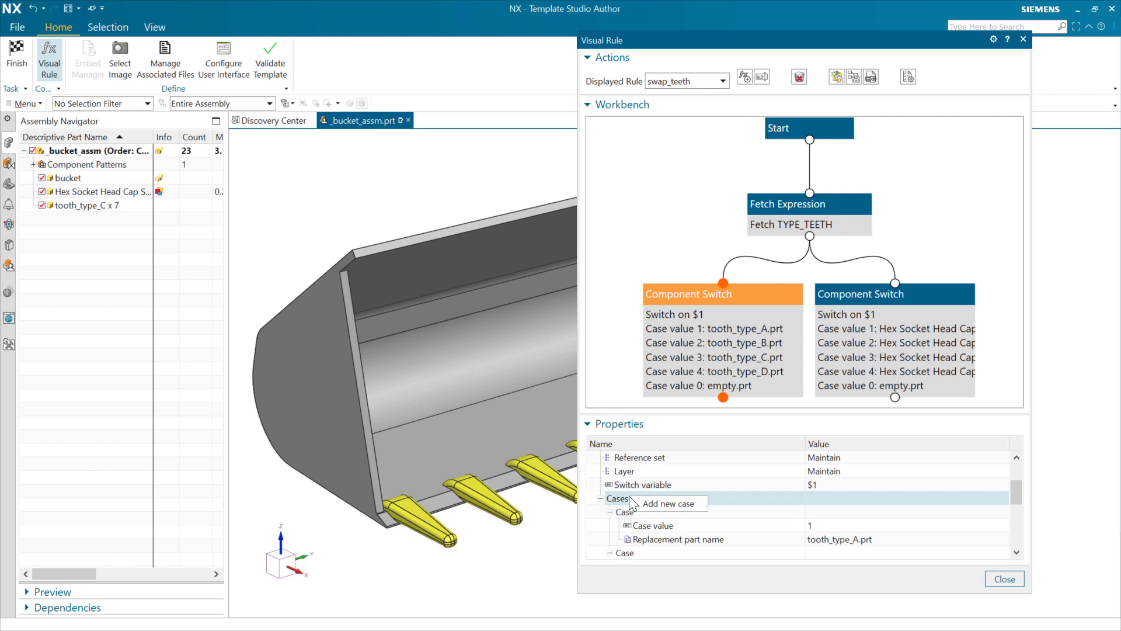
pyautogui.click(667, 512)
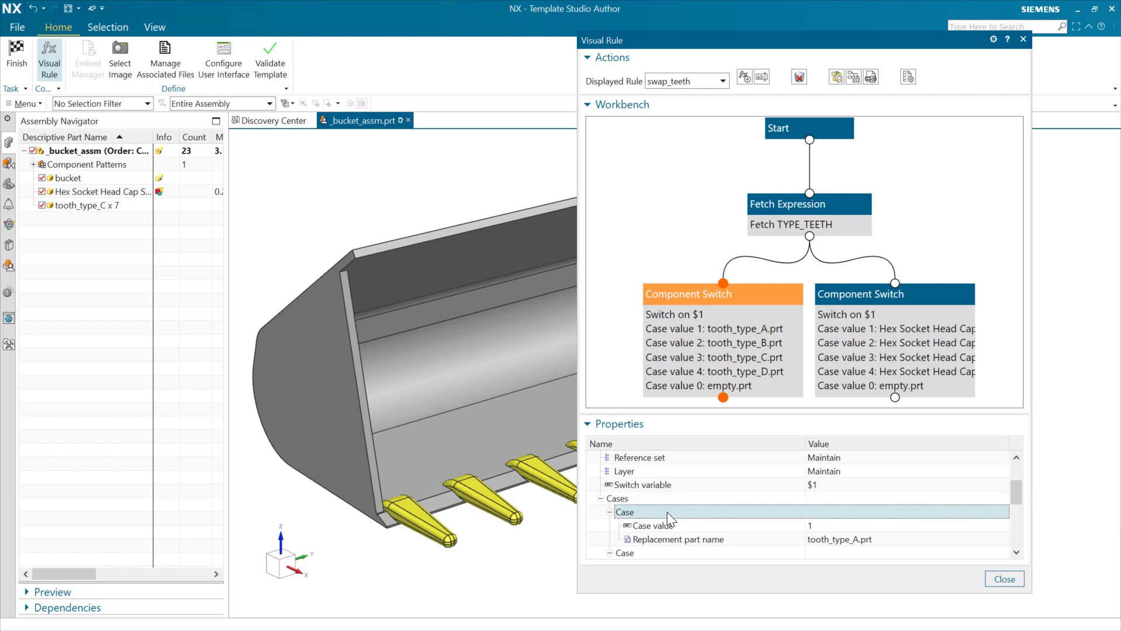
pyautogui.rightClick(691, 512)
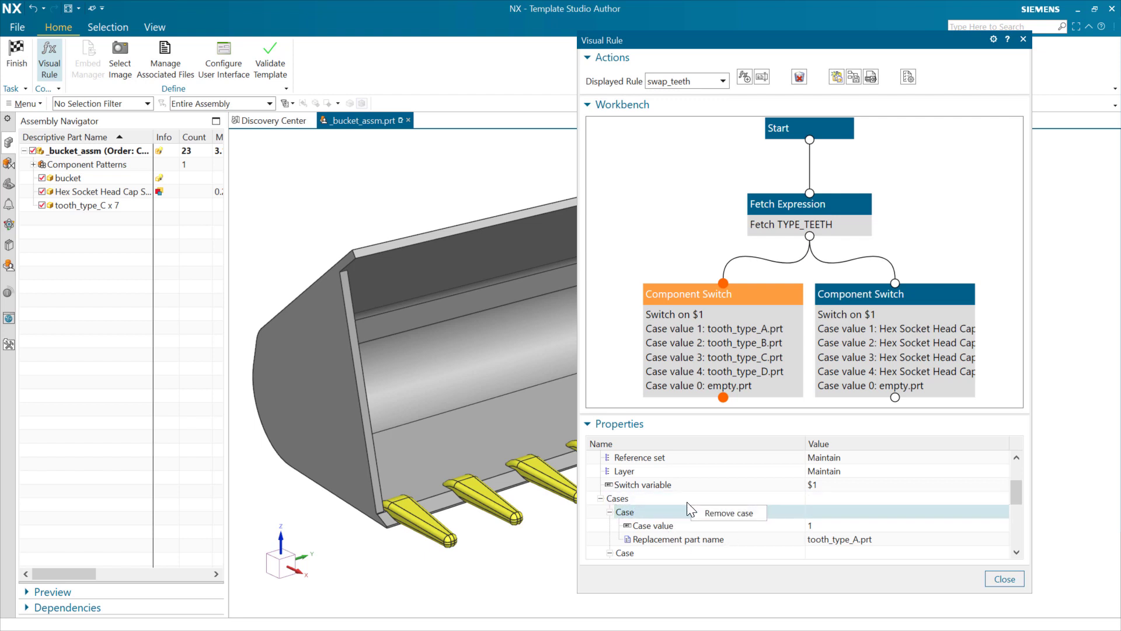
pyautogui.click(677, 498)
pyautogui.rightClick(677, 497)
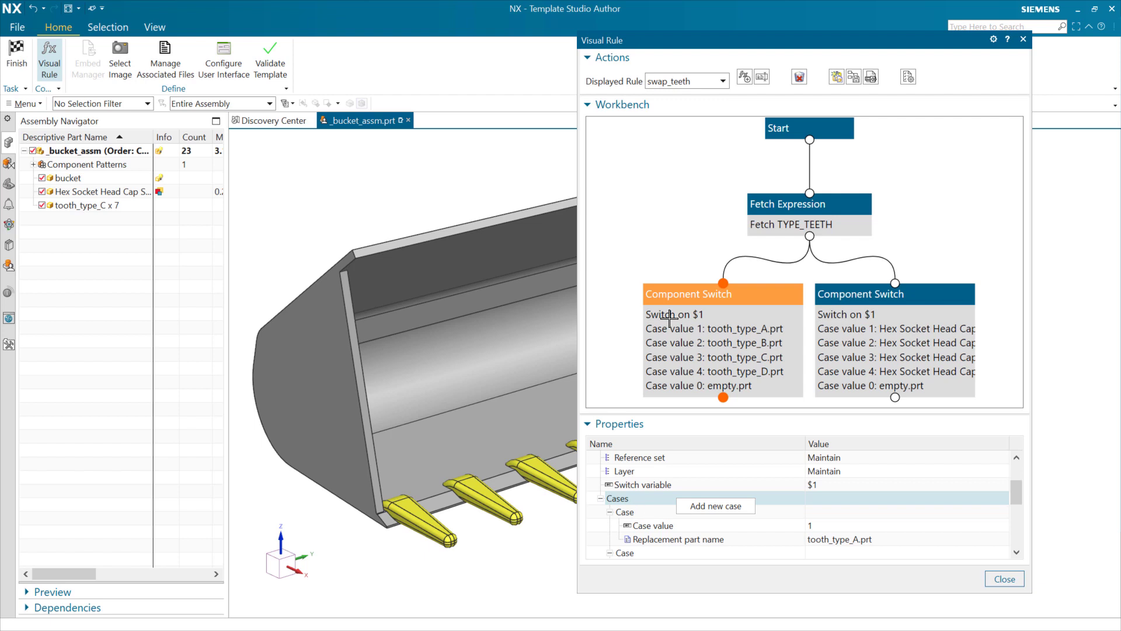
pyautogui.click(620, 287)
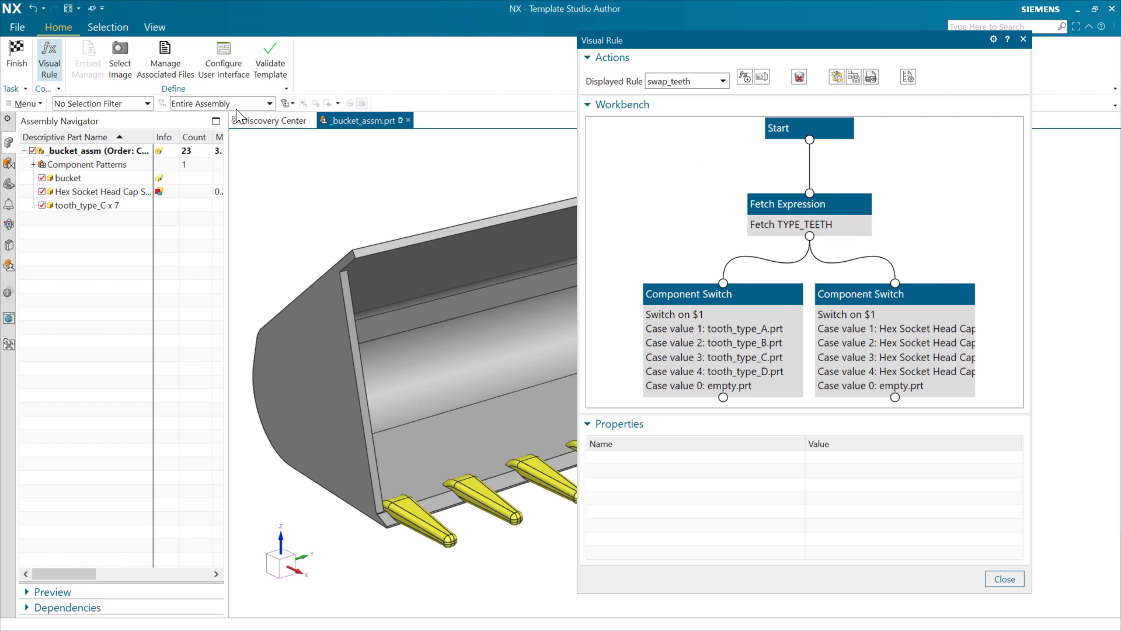
# Return to the user interface configuration and examine the list entries and return type of the Teeth Options control.
pyautogui.click(226, 72)
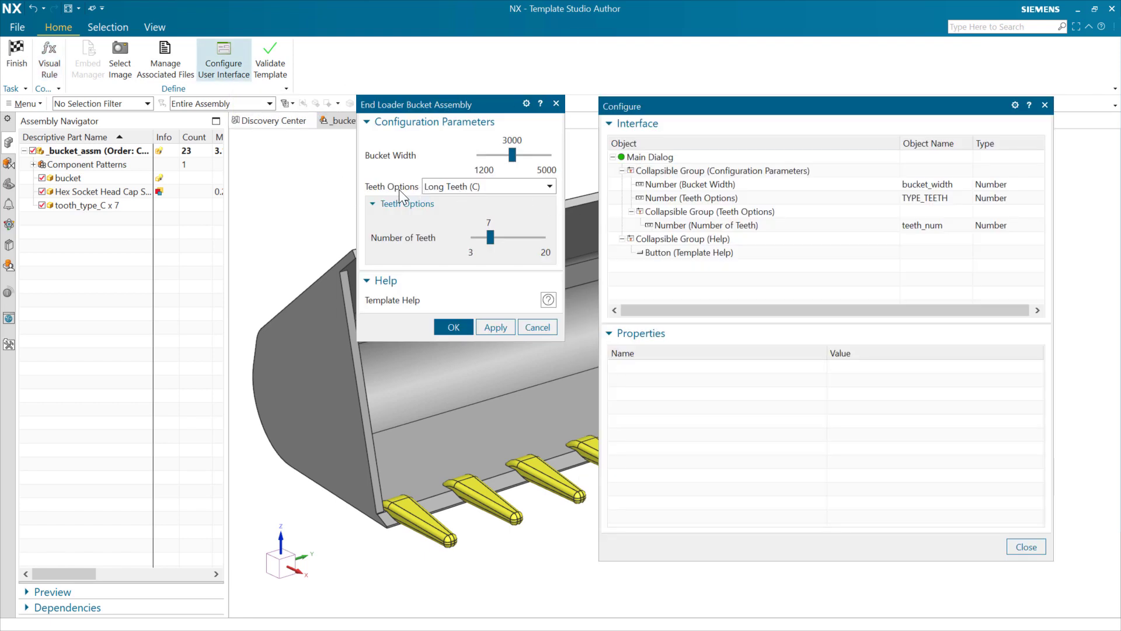
pyautogui.click(717, 201)
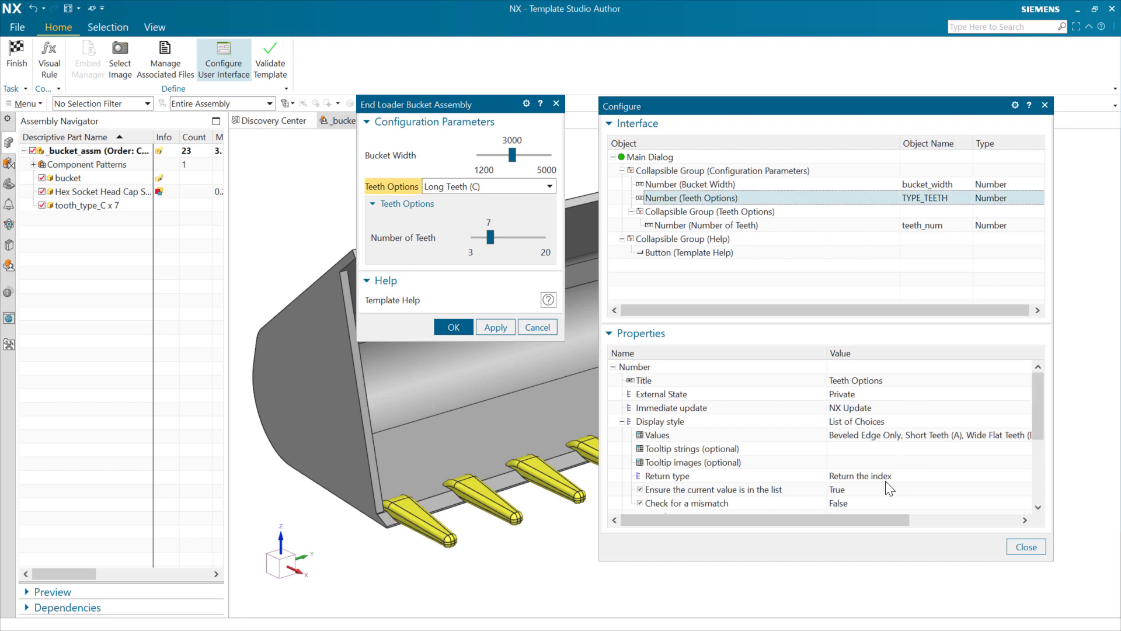
pyautogui.doubleClick(851, 436)
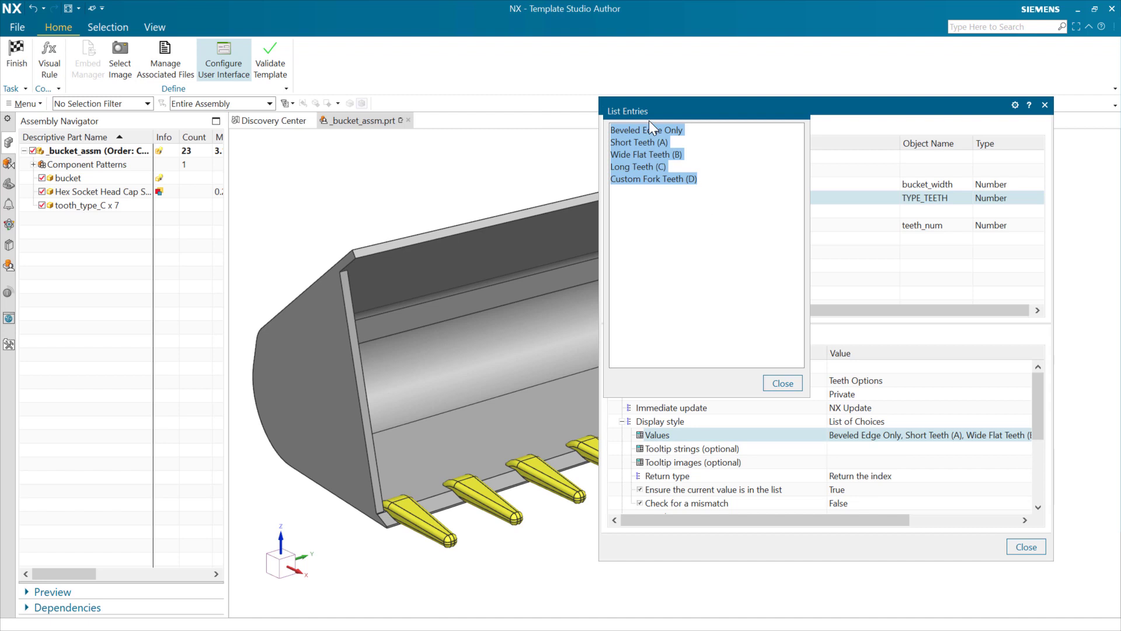
pyautogui.click(650, 180)
pyautogui.moveTo(692, 131); pyautogui.dragTo(664, 178)
pyautogui.click(667, 169)
pyautogui.click(672, 178)
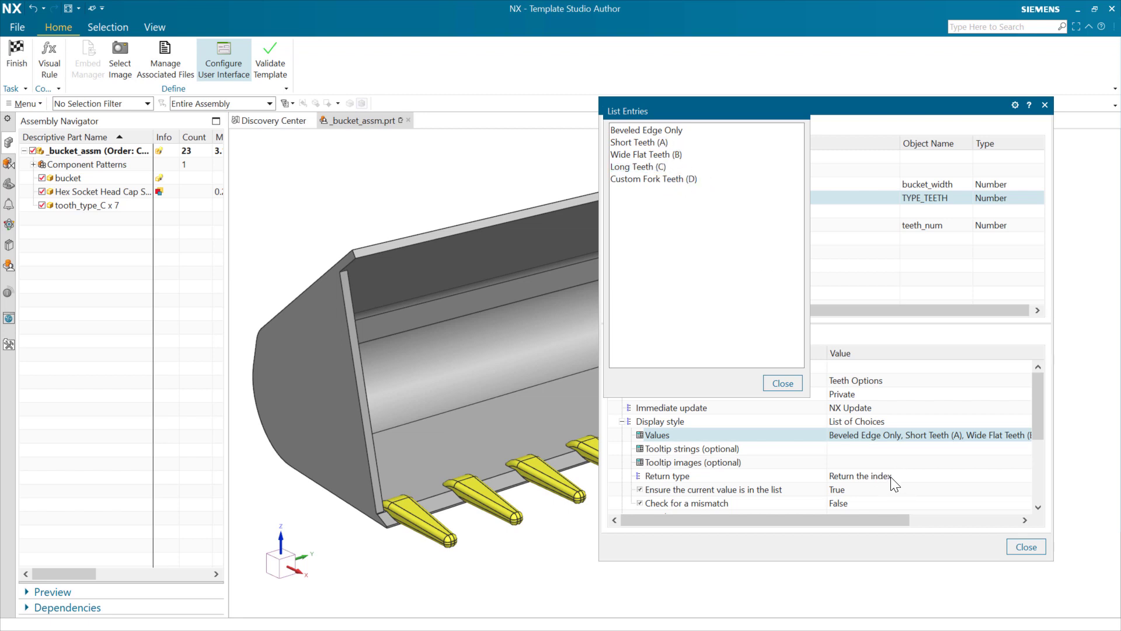
pyautogui.click(783, 383)
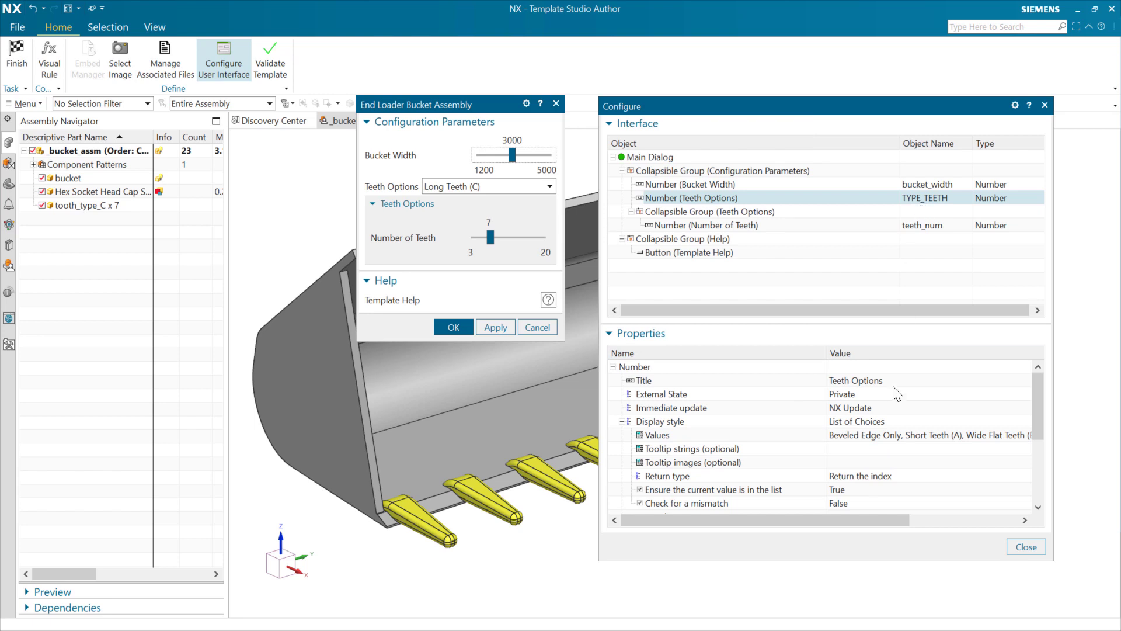
# Review the action that the Teeth Options control executes when its value changes, and close the interface configuration.
pyautogui.scroll(-3, 902, 403)
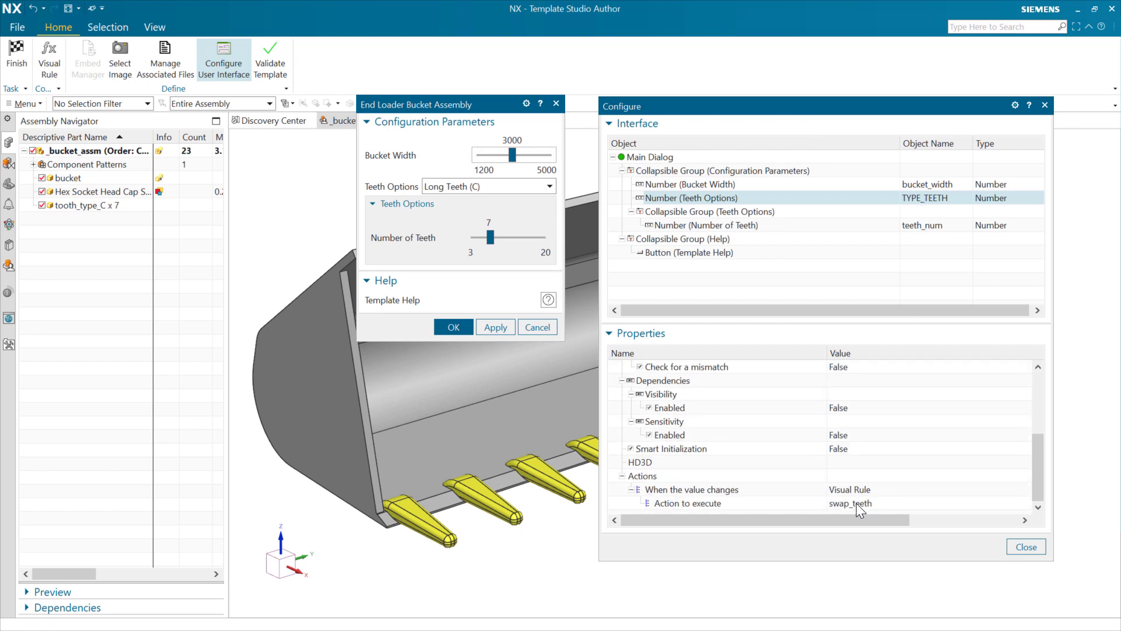
pyautogui.click(877, 502)
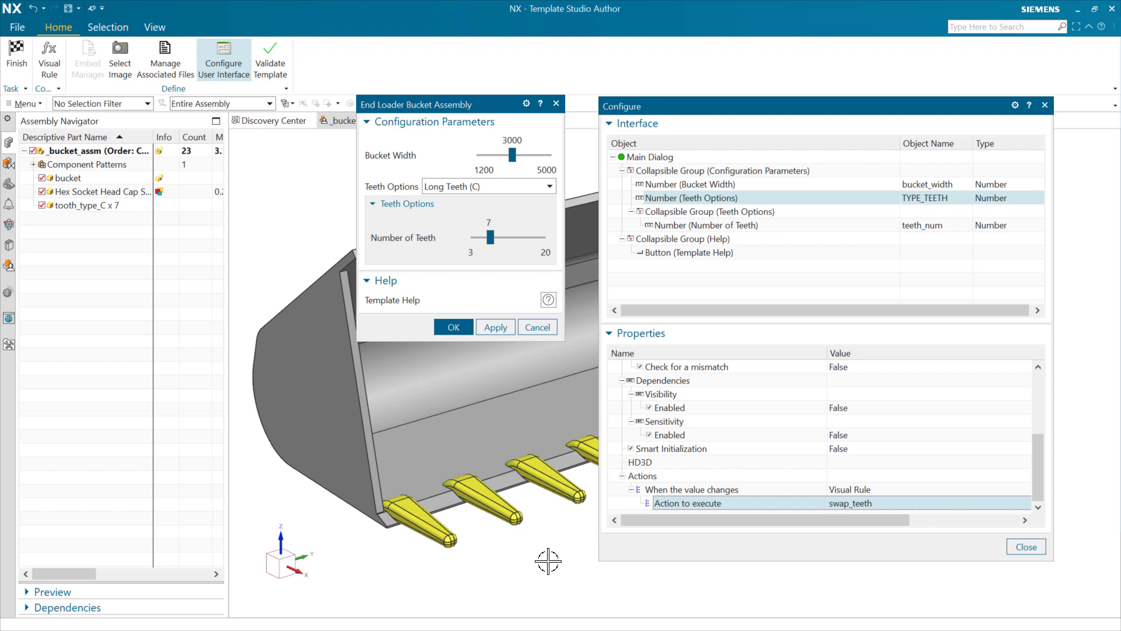
pyautogui.click(1026, 547)
# Finish the template authoring task and return to Modeling with the bucket assembly.
pyautogui.rightClick(131, 152)
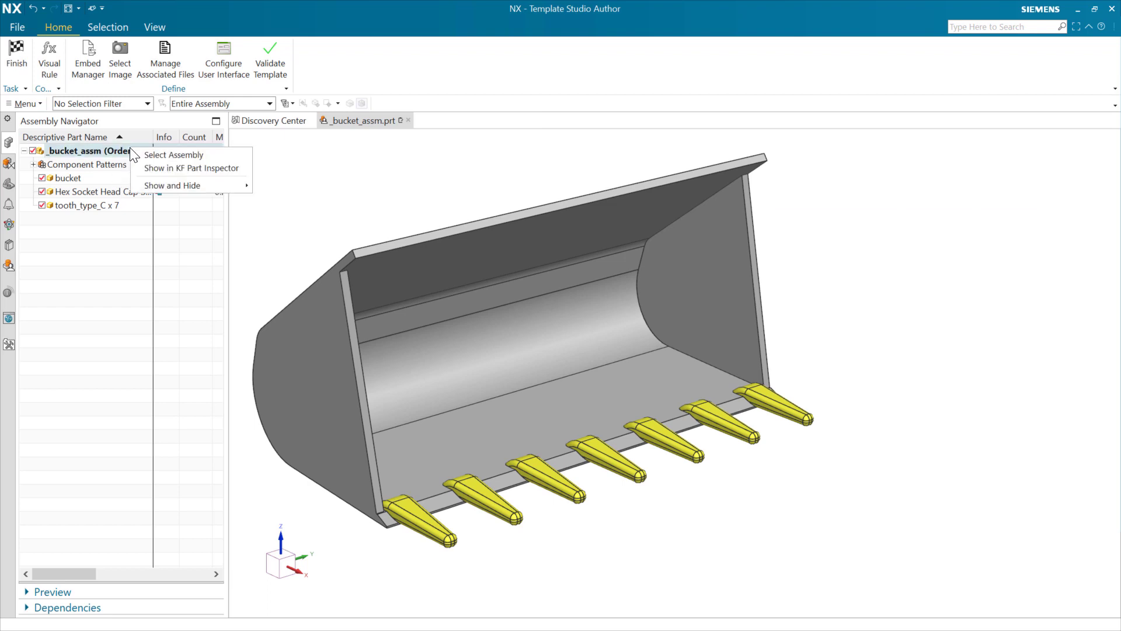
pyautogui.click(16, 28)
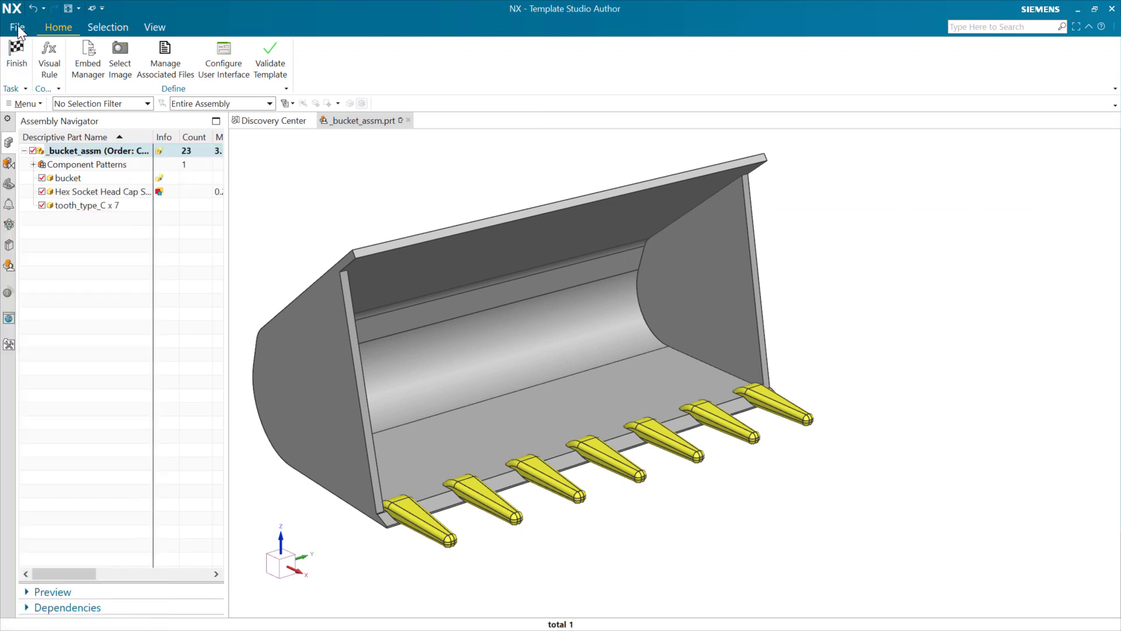
pyautogui.click(16, 56)
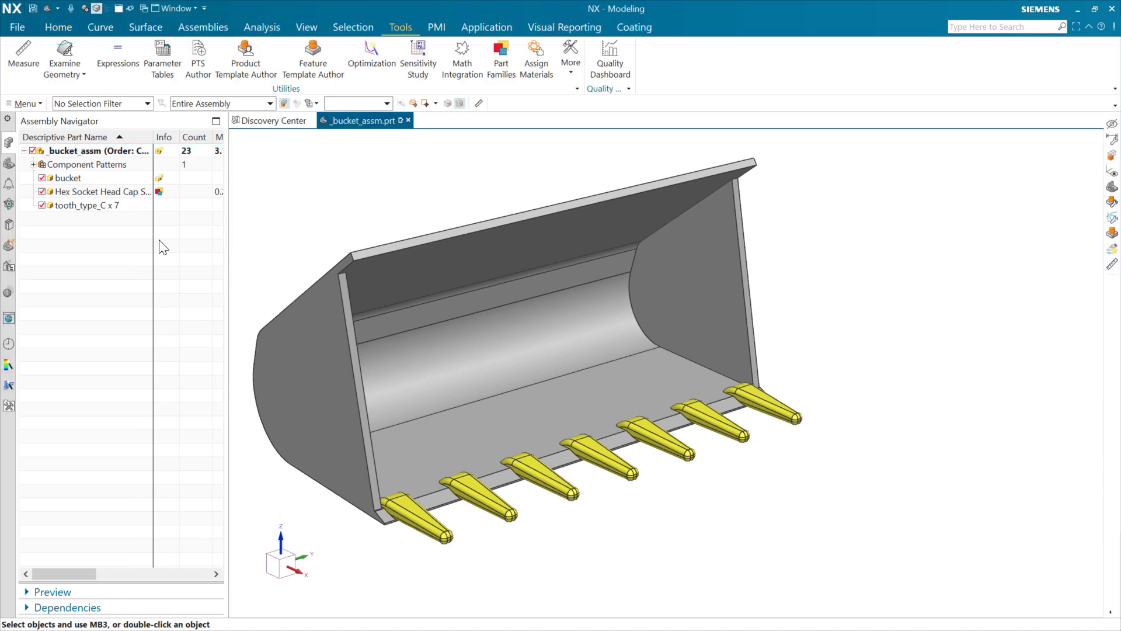
# Open the Template Explorer for the bucket assembly and open the End Loader Bucket Assembly template for editing.
pyautogui.rightClick(130, 153)
pyautogui.click(157, 219)
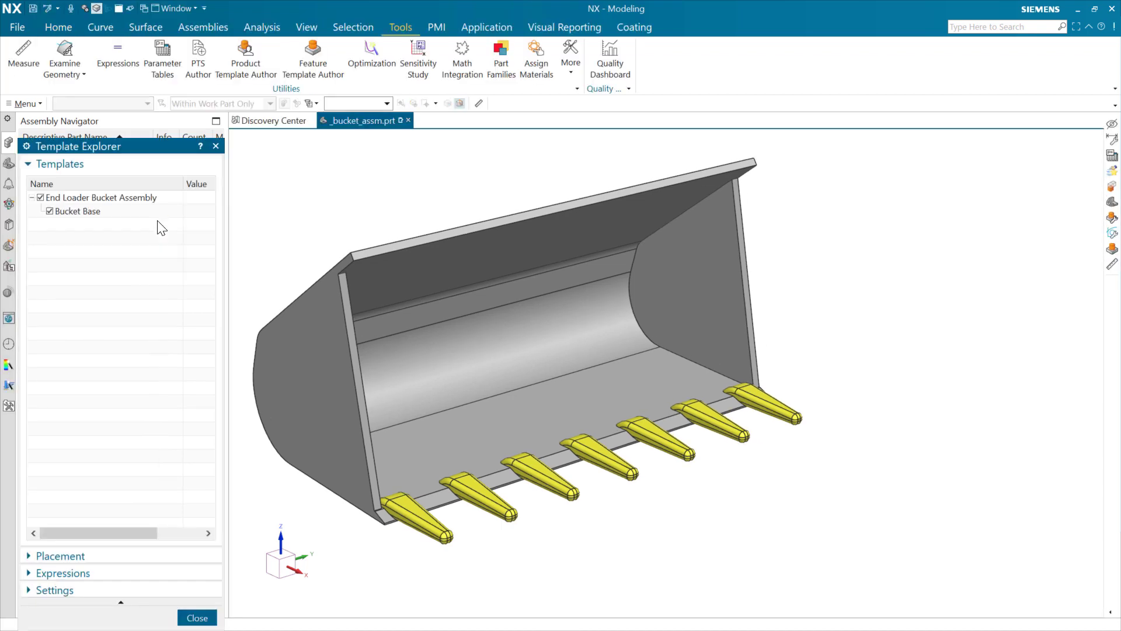
pyautogui.doubleClick(132, 200)
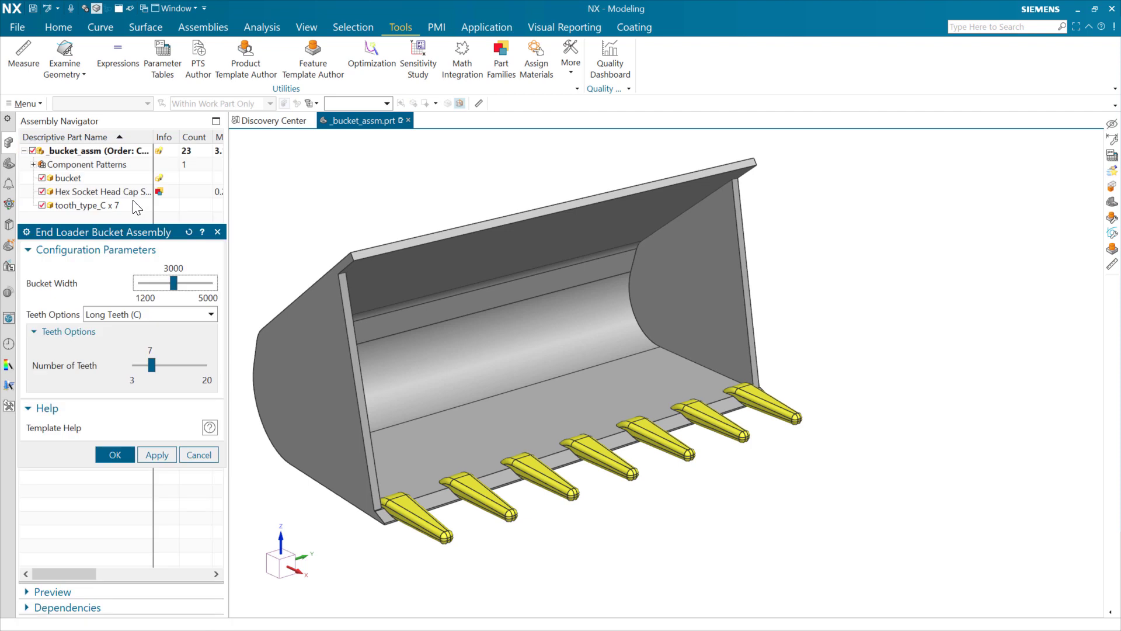
# Set the Teeth Options to Beveled Edge Only and shift the template dialog to keep the component list in view.
pyautogui.click(154, 314)
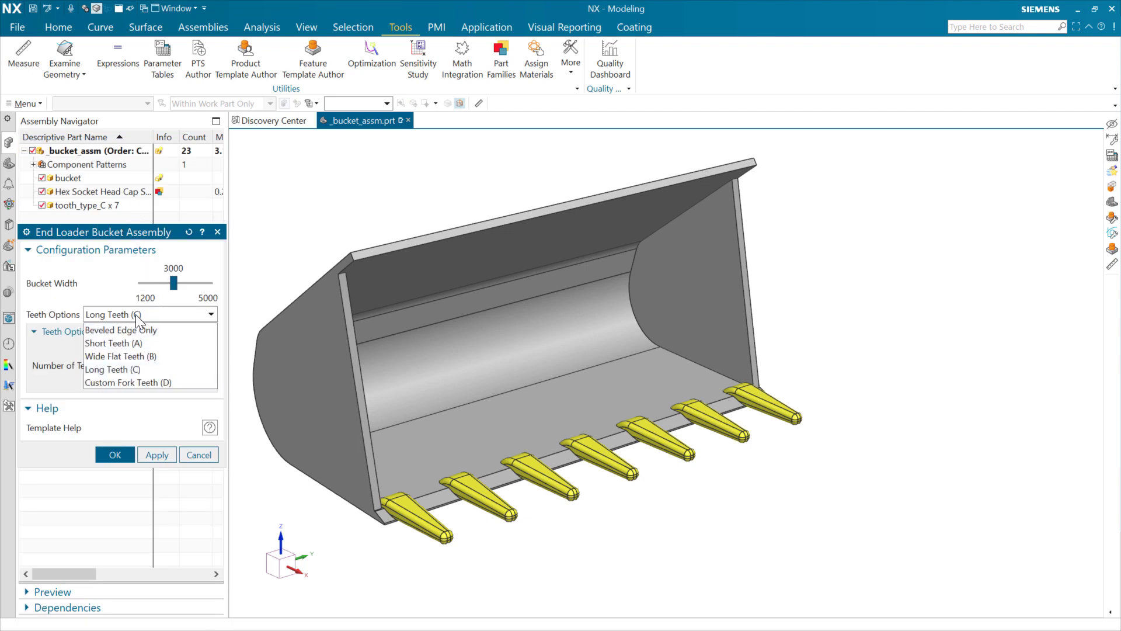
pyautogui.click(149, 329)
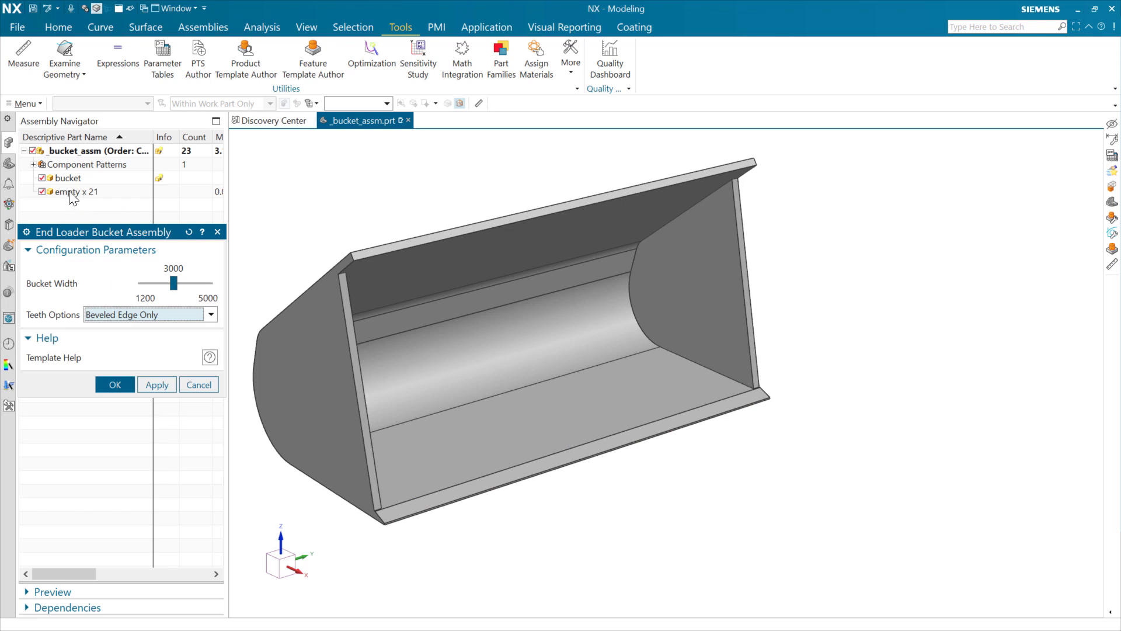
pyautogui.moveTo(78, 223); pyautogui.dragTo(93, 233)
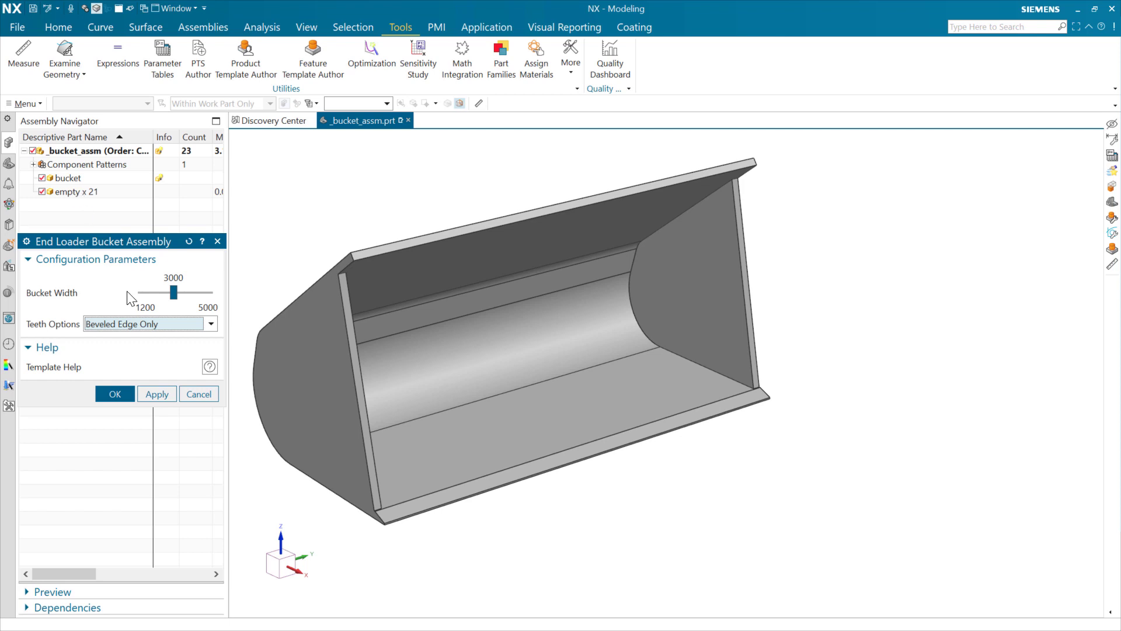
# Switch the Teeth Options to Short Teeth (A), and after the bucket updates to Long Teeth (C).
pyautogui.click(116, 324)
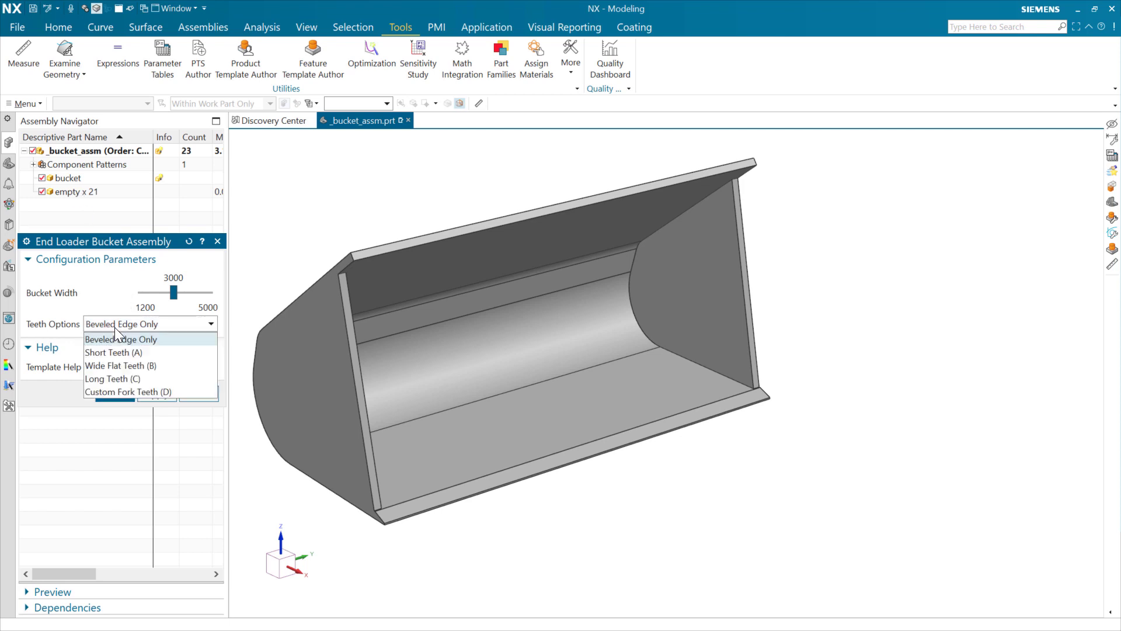
pyautogui.click(124, 352)
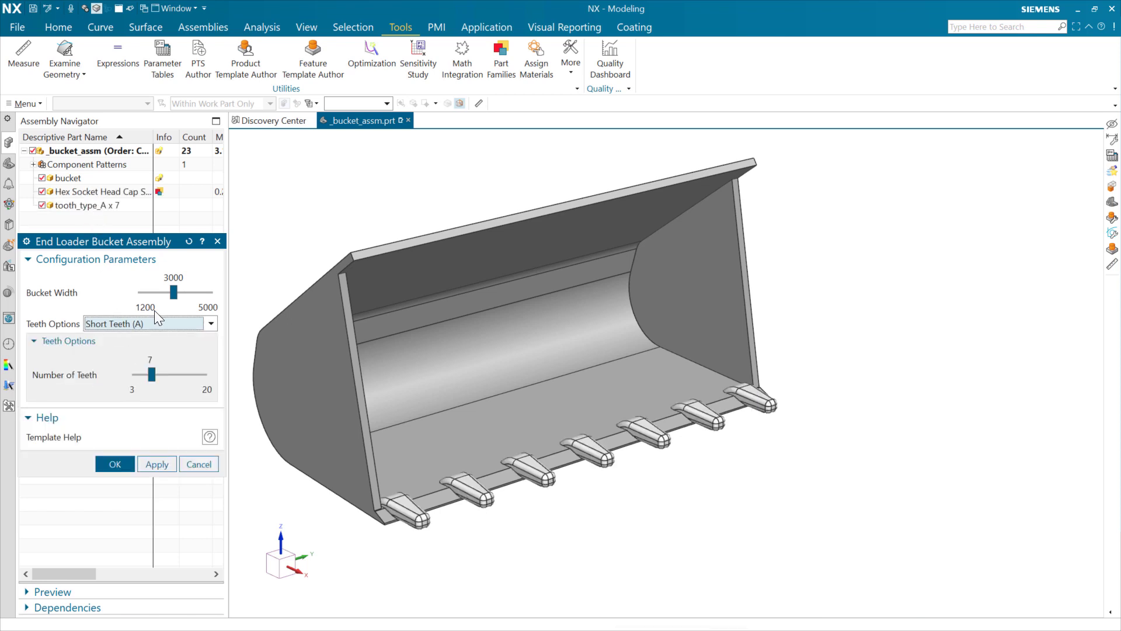
pyautogui.click(149, 324)
pyautogui.click(135, 378)
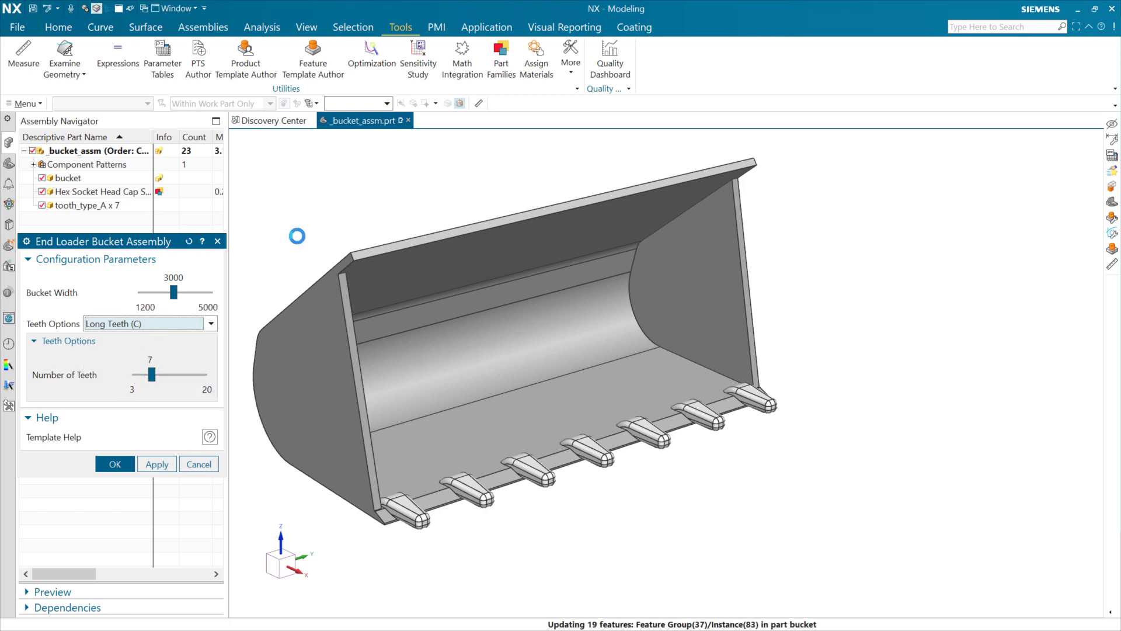